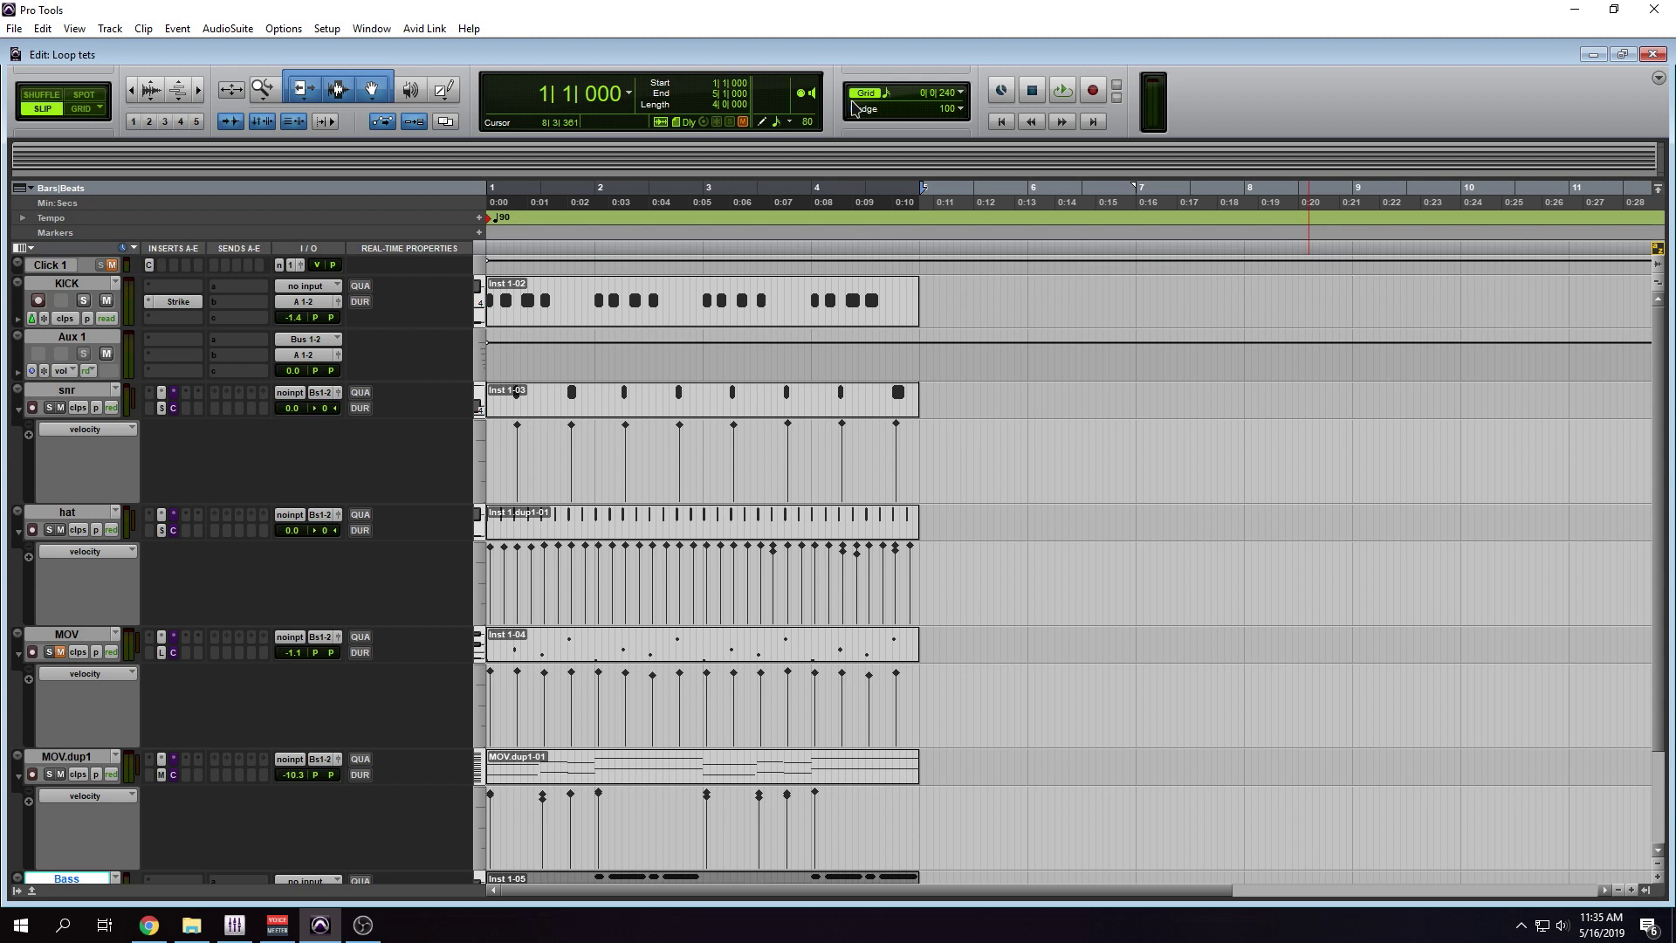
- Open the Channel Strip insert on the snr track
{"action": "left_click", "coordinate": [174, 393]}
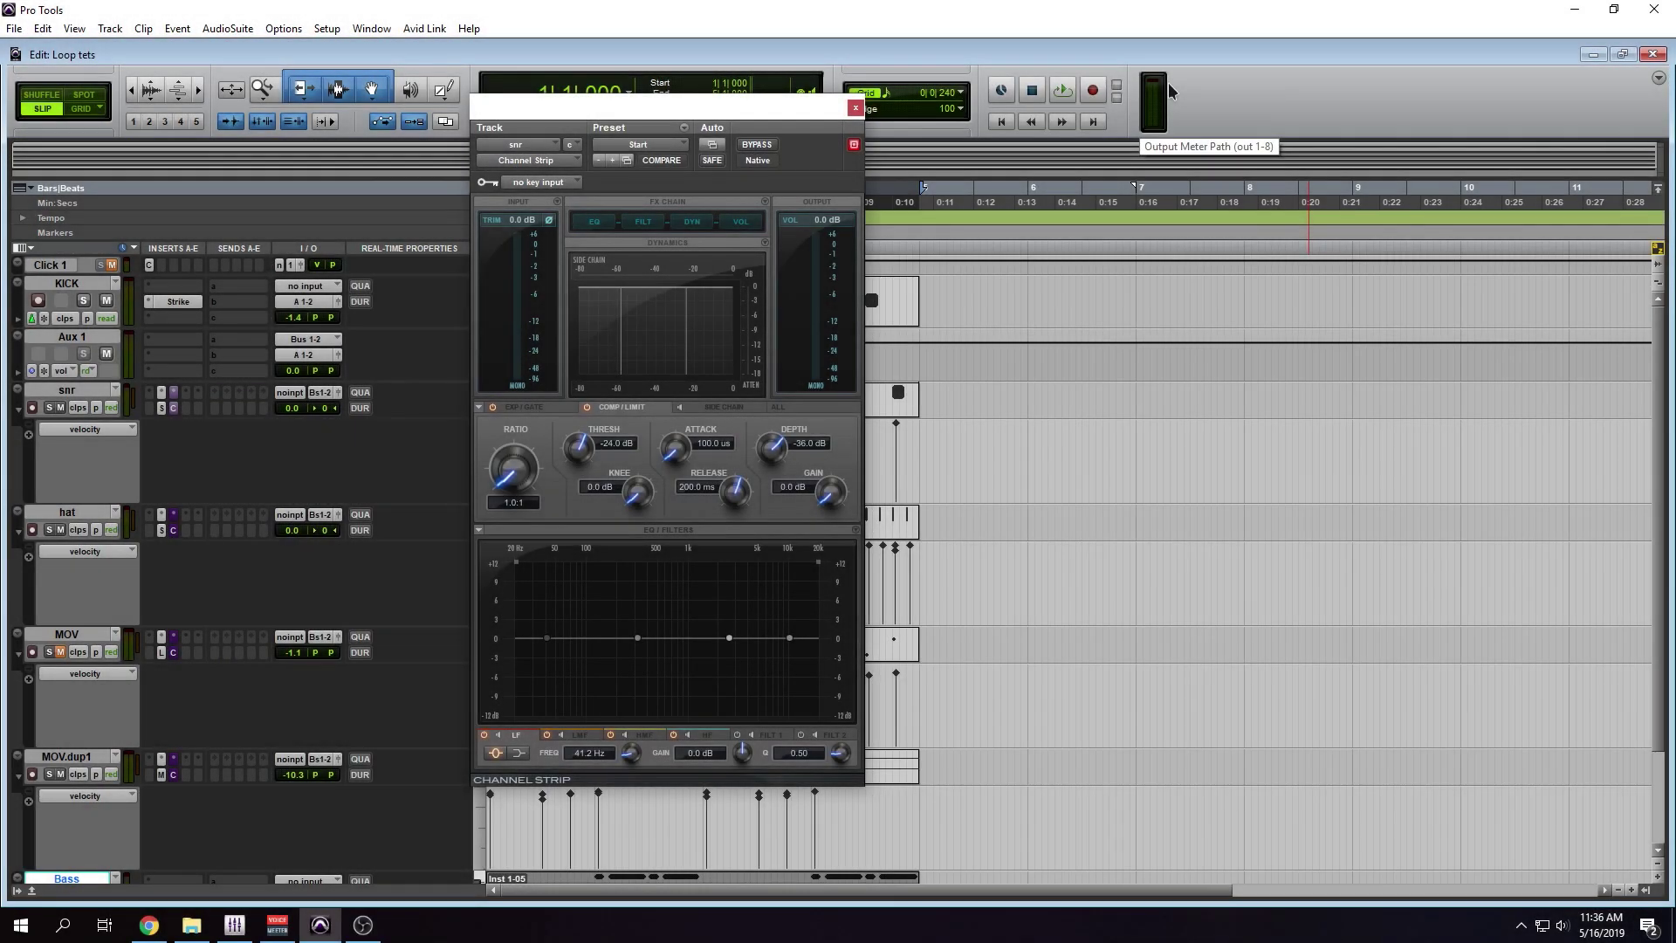
- Close the snr Channel Strip window and select all tracks and clips from the KICK track
{"action": "left_click", "coordinate": [856, 107]}
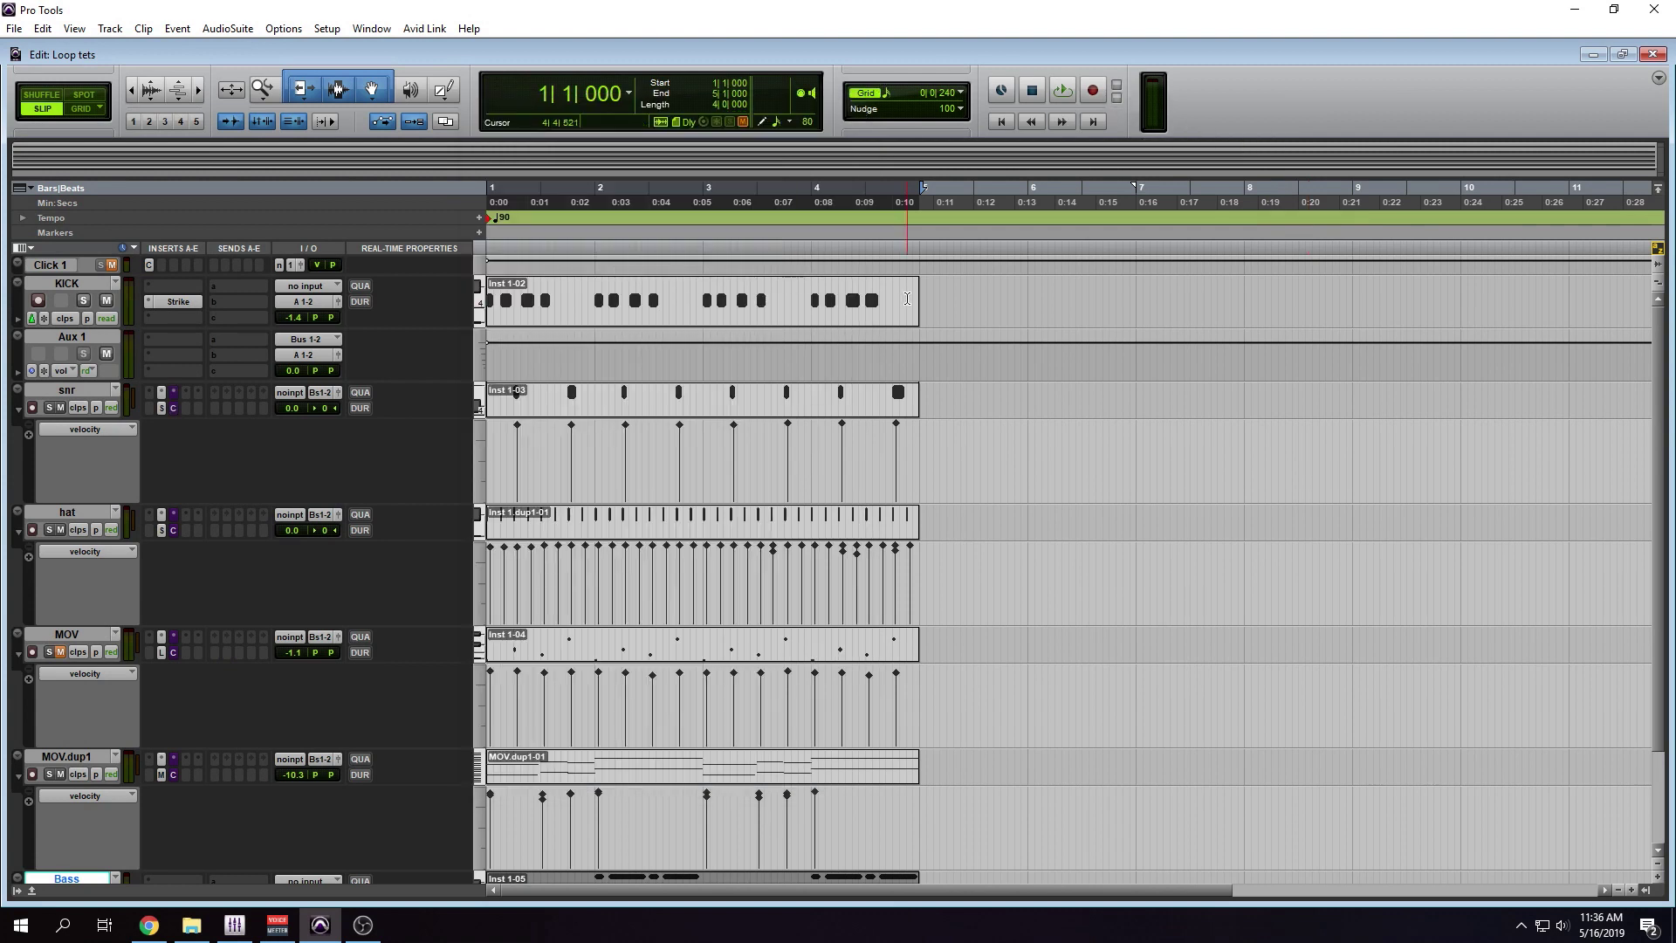
{"action": "left_click", "coordinate": [942, 300]}
{"action": "key", "text": "ctrl+a"}
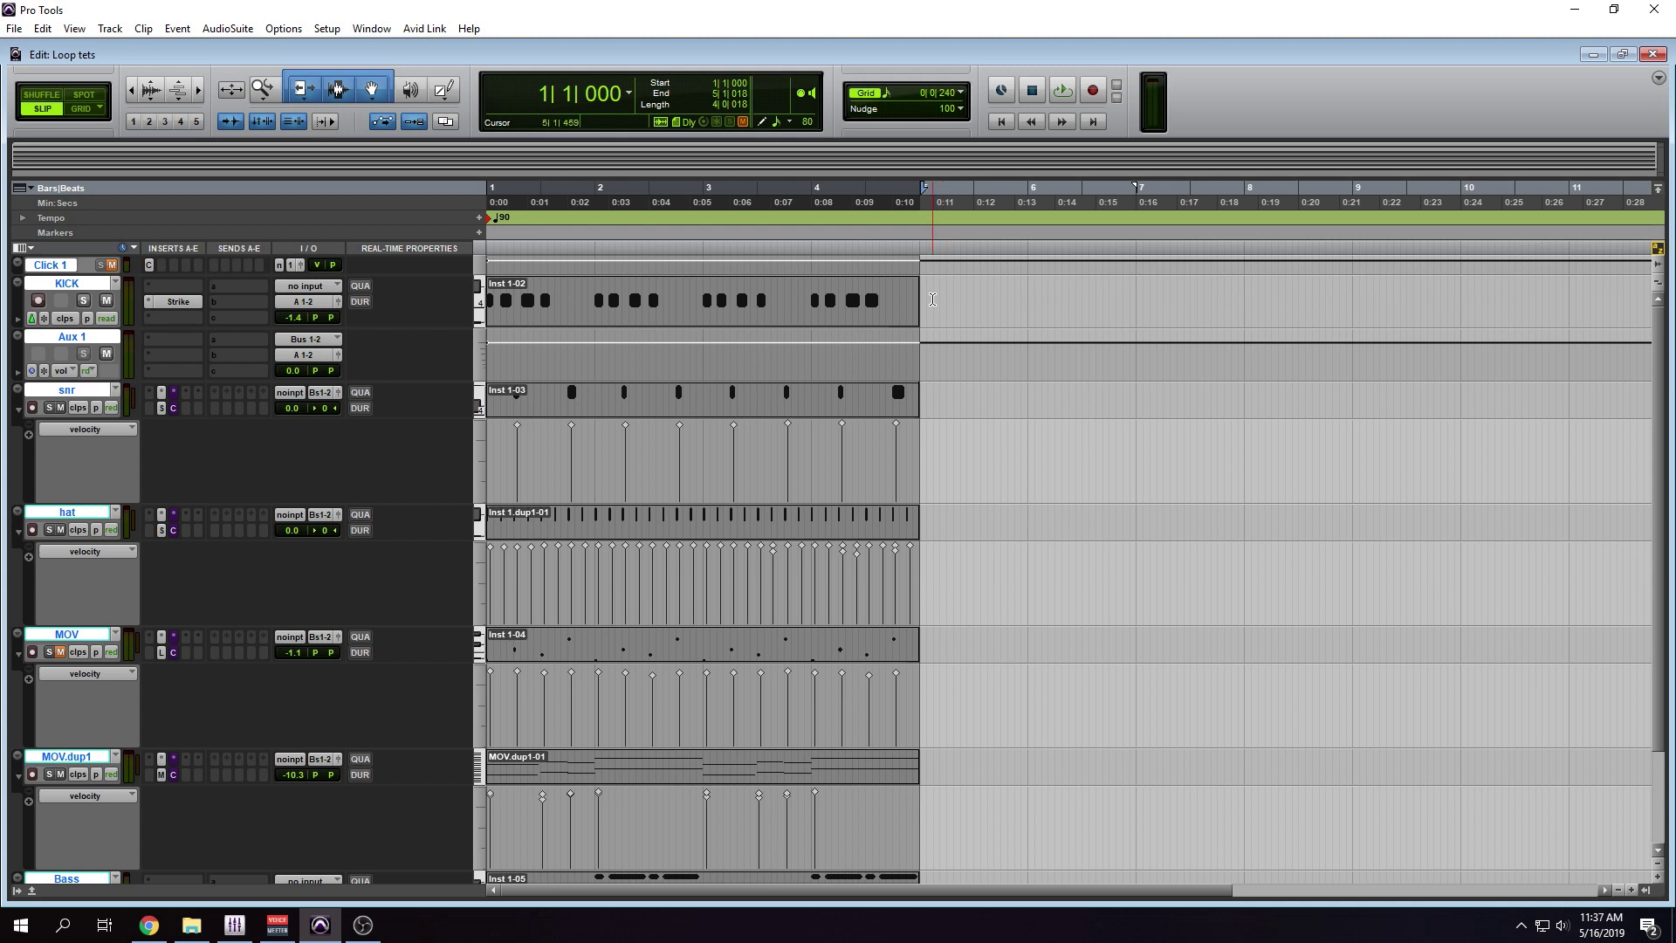
- Play the loop and stop it, then scroll down to the MOV.dup1 track
{"action": "key", "text": "space"}
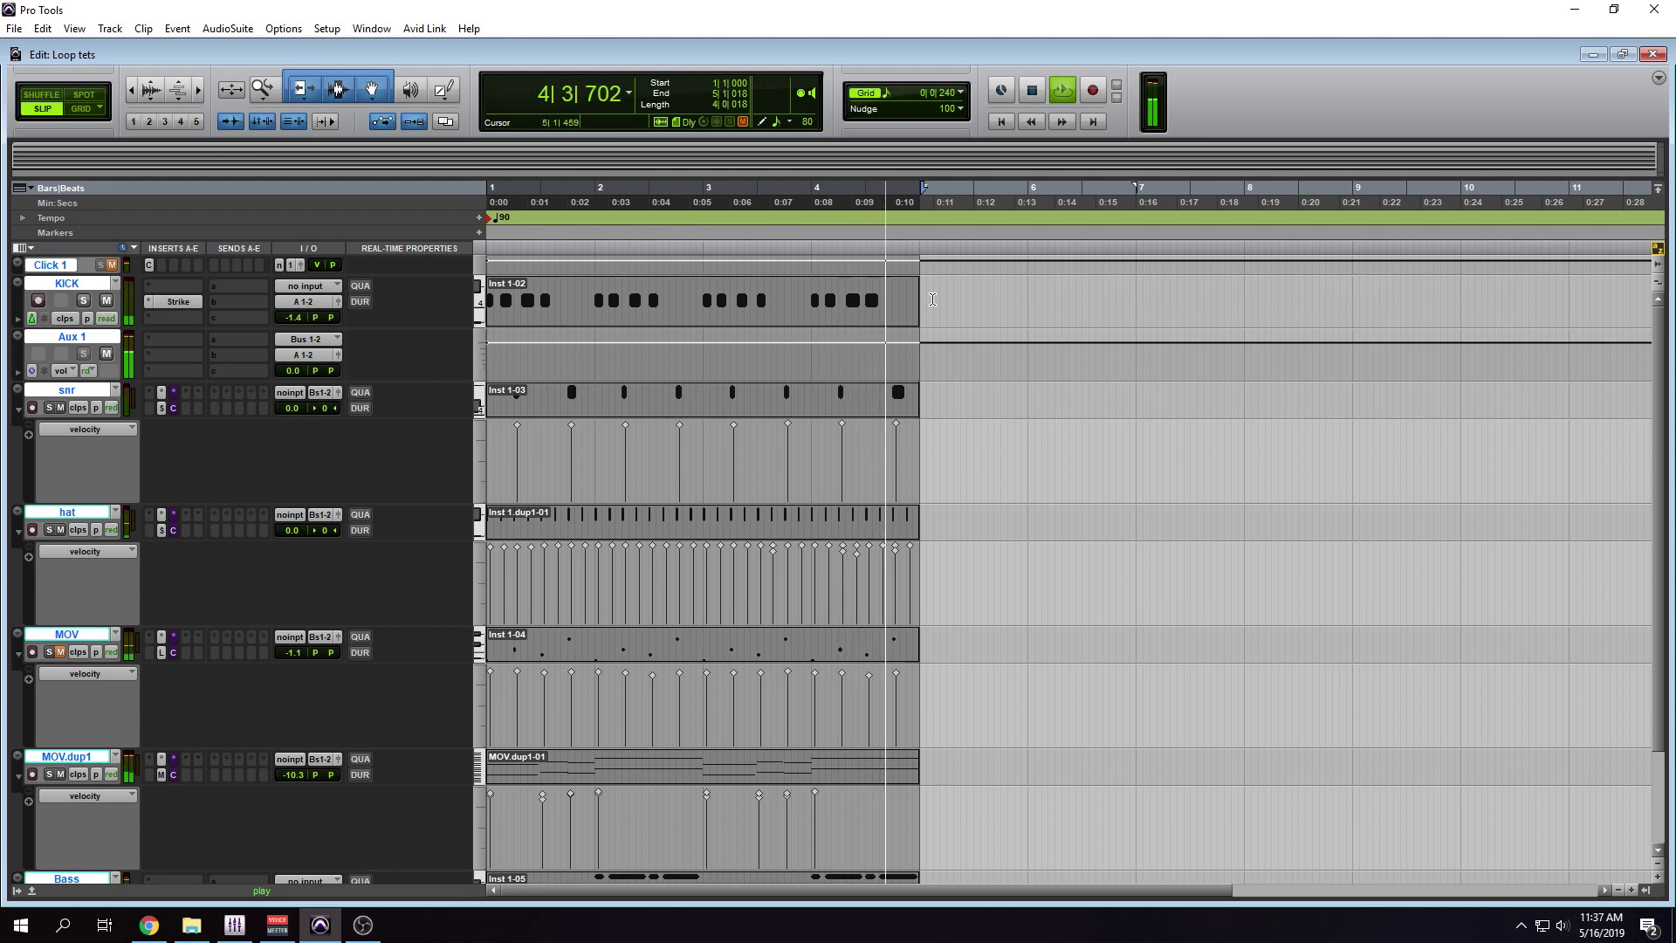
{"action": "key", "text": "space"}
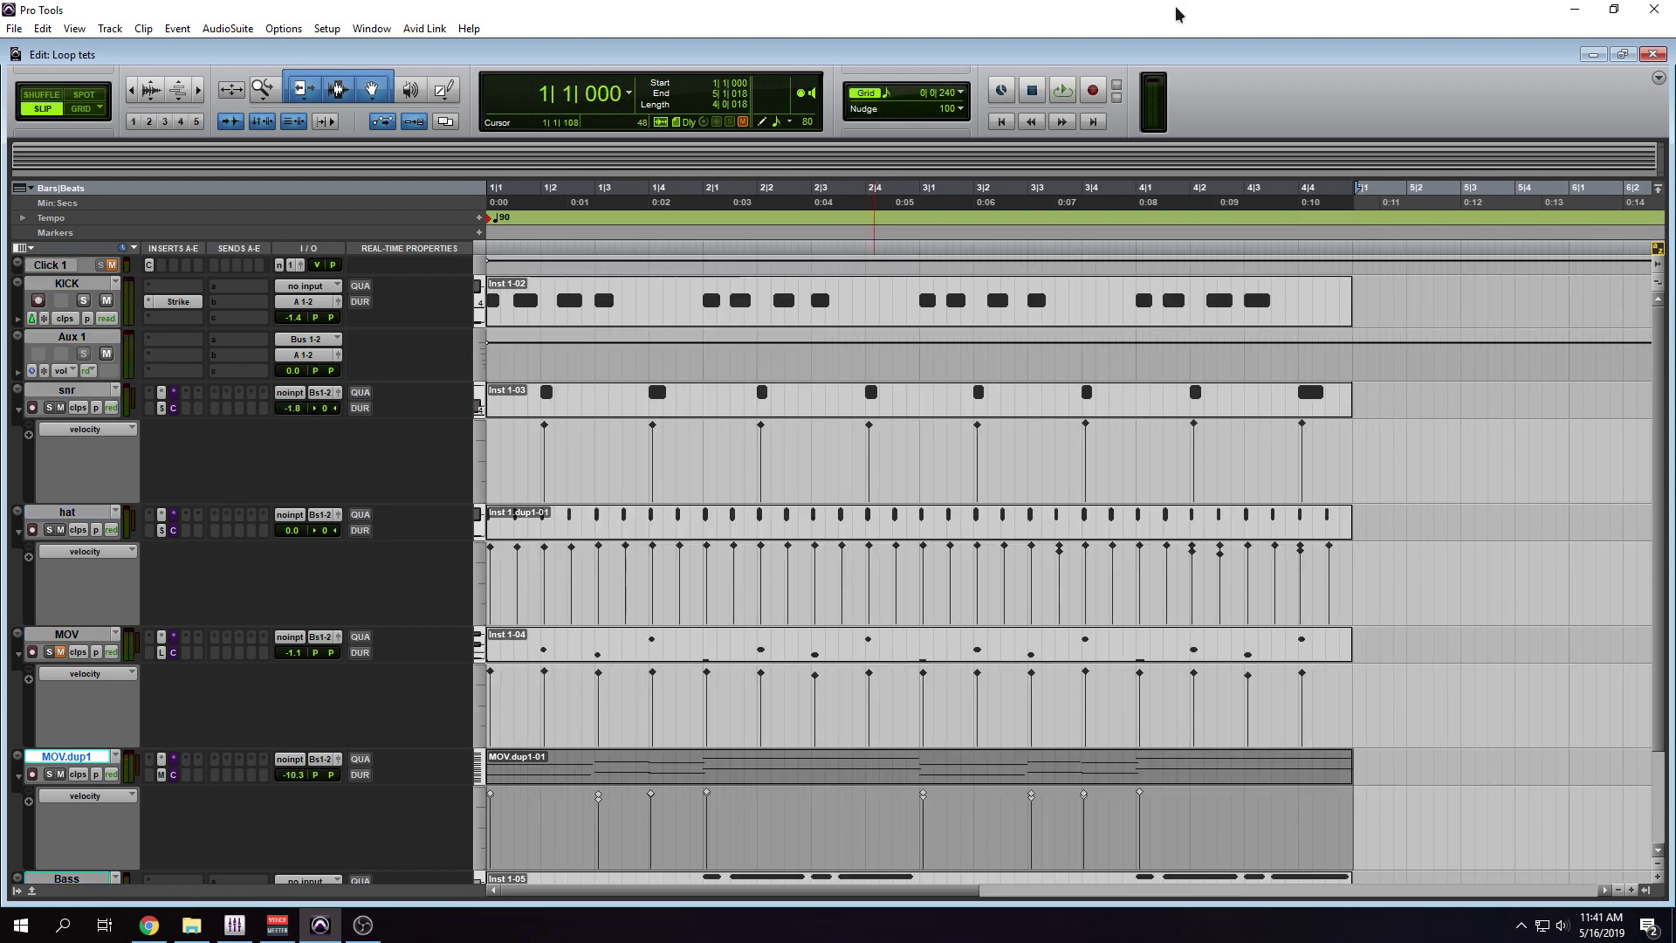
{"action": "scroll", "coordinate": [731, 571], "scroll_direction": "down", "scroll_amount": 3}
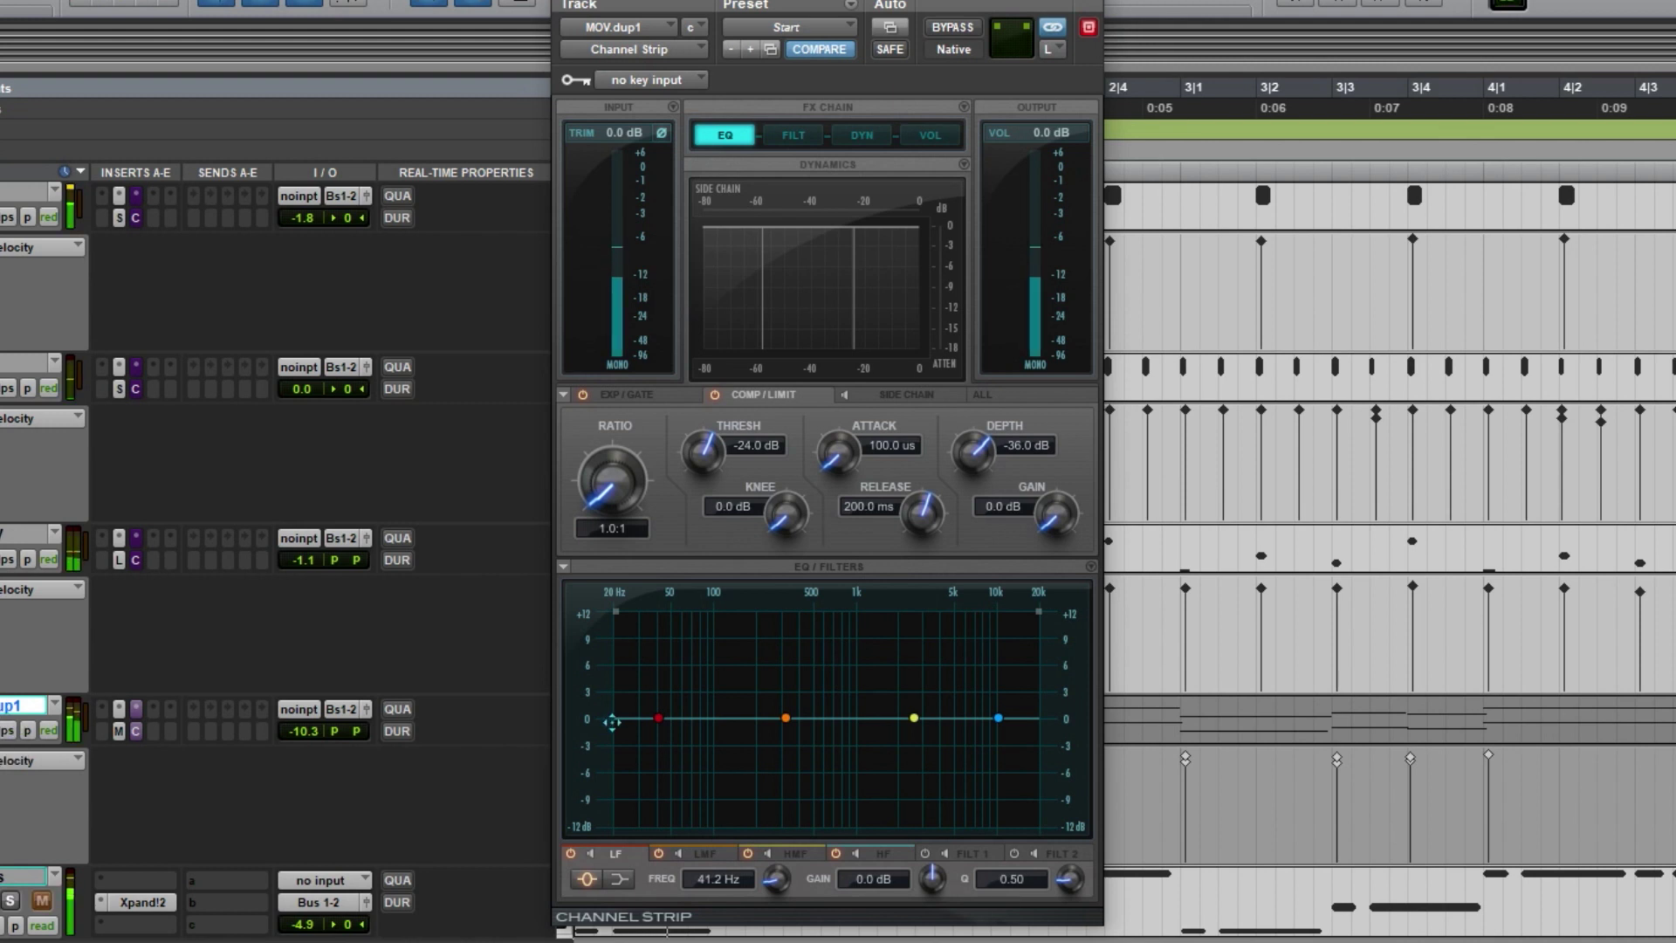
- On MOV.dup1's Channel Strip, make the LF band a -12 dB low shelf at 181 Hz
{"action": "left_click", "coordinate": [498, 760]}
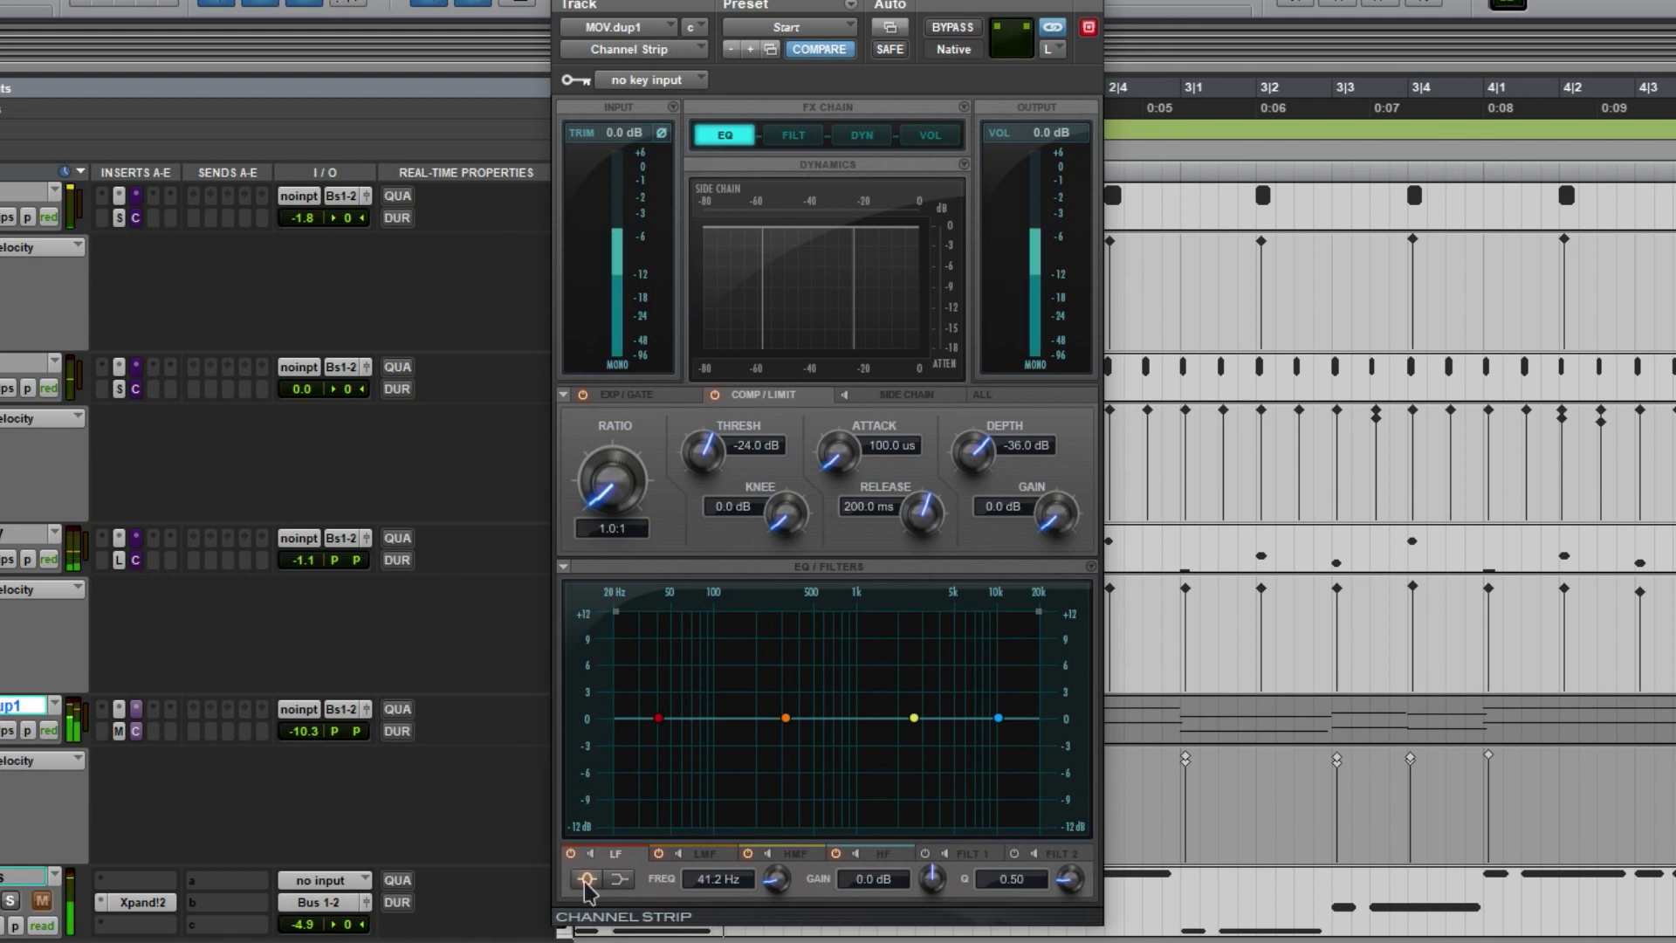
{"action": "left_click", "coordinate": [619, 879]}
{"action": "left_click_drag", "start_coordinate": [658, 718], "coordinate": [815, 867]}
{"action": "scroll", "coordinate": [772, 882], "scroll_direction": "down", "scroll_amount": 10}
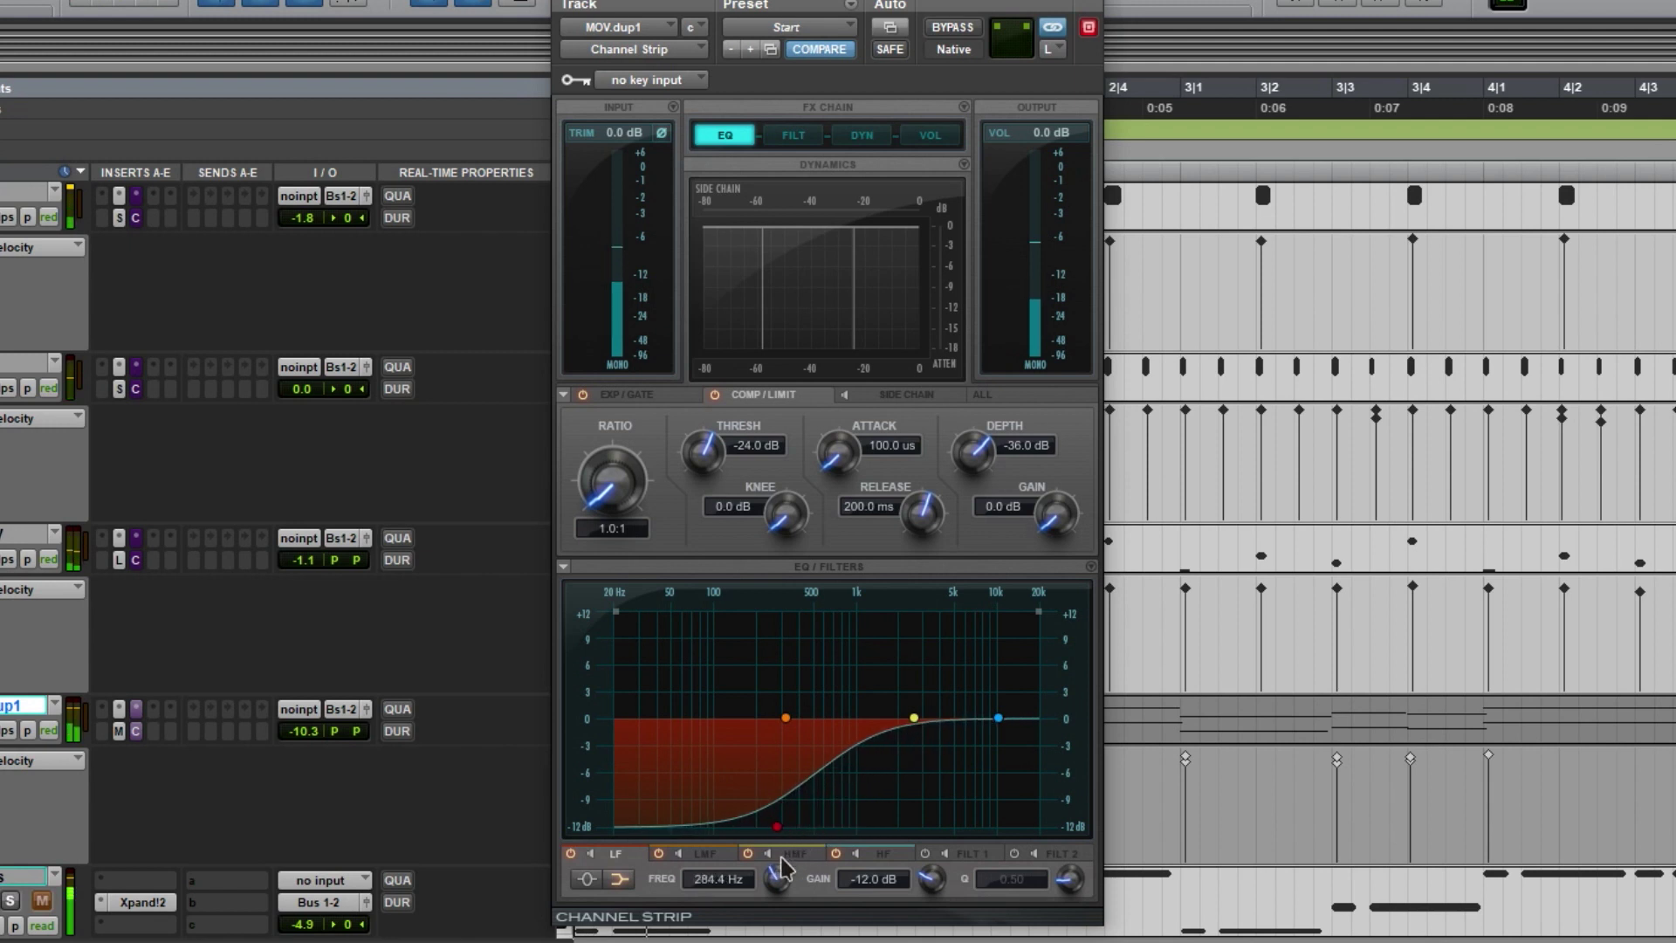
{"action": "scroll", "coordinate": [773, 881], "scroll_direction": "up", "scroll_amount": 1}
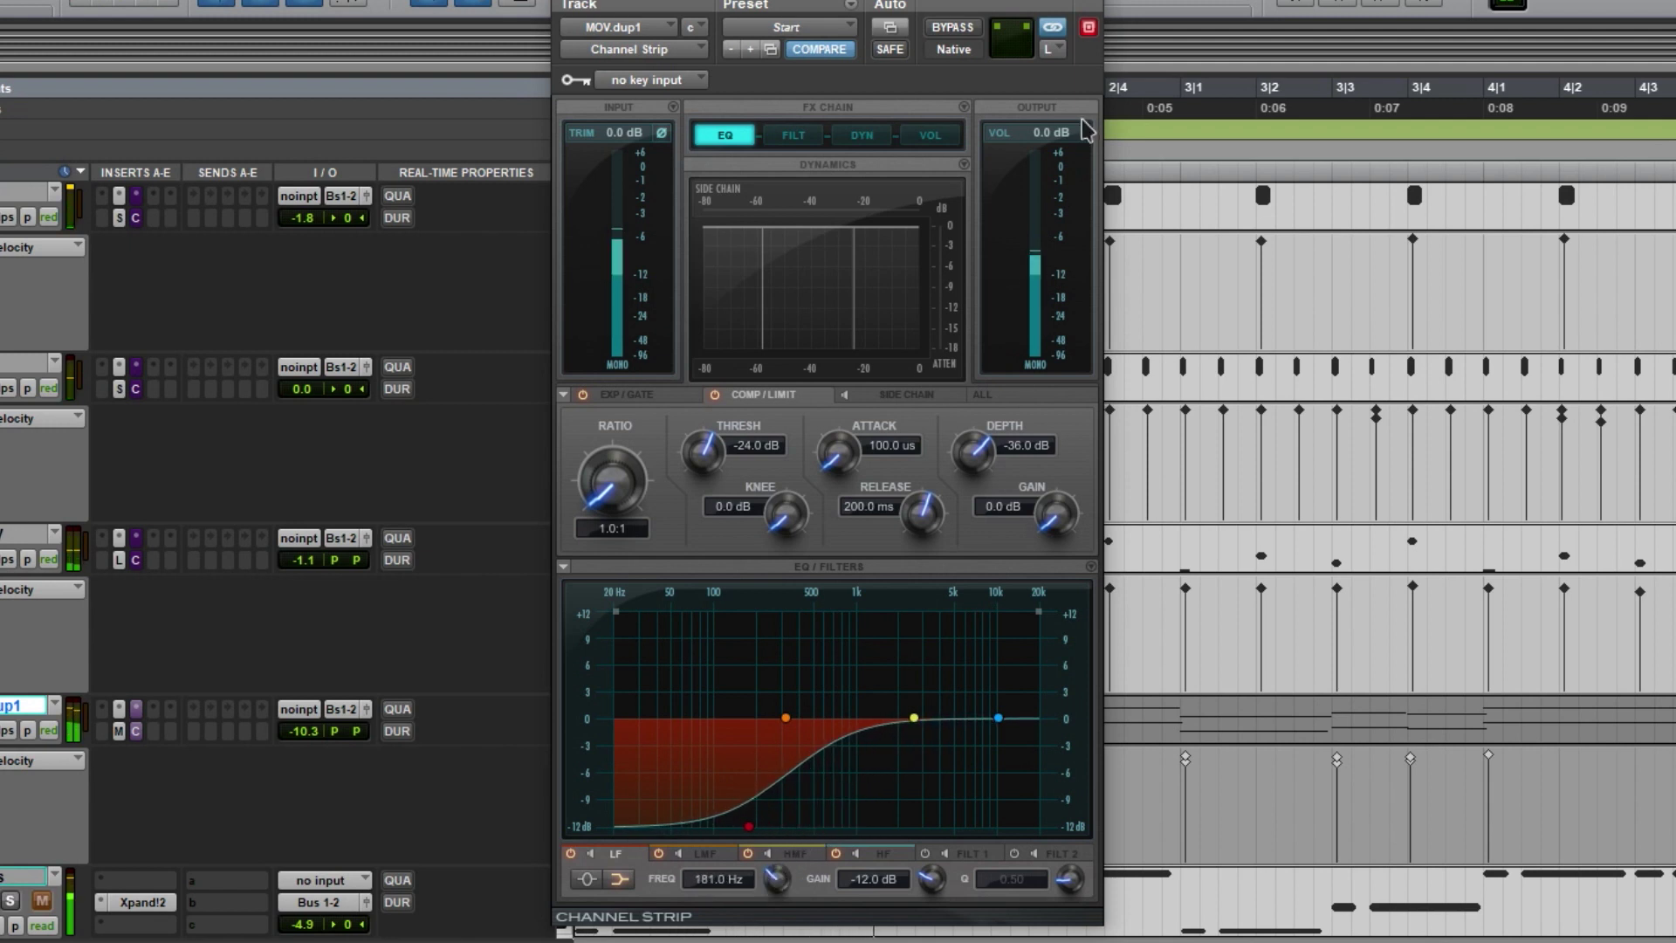
- Toggle the EQ bypass twice to compare, then switch to the Mix window
{"action": "left_click", "coordinate": [745, 135]}
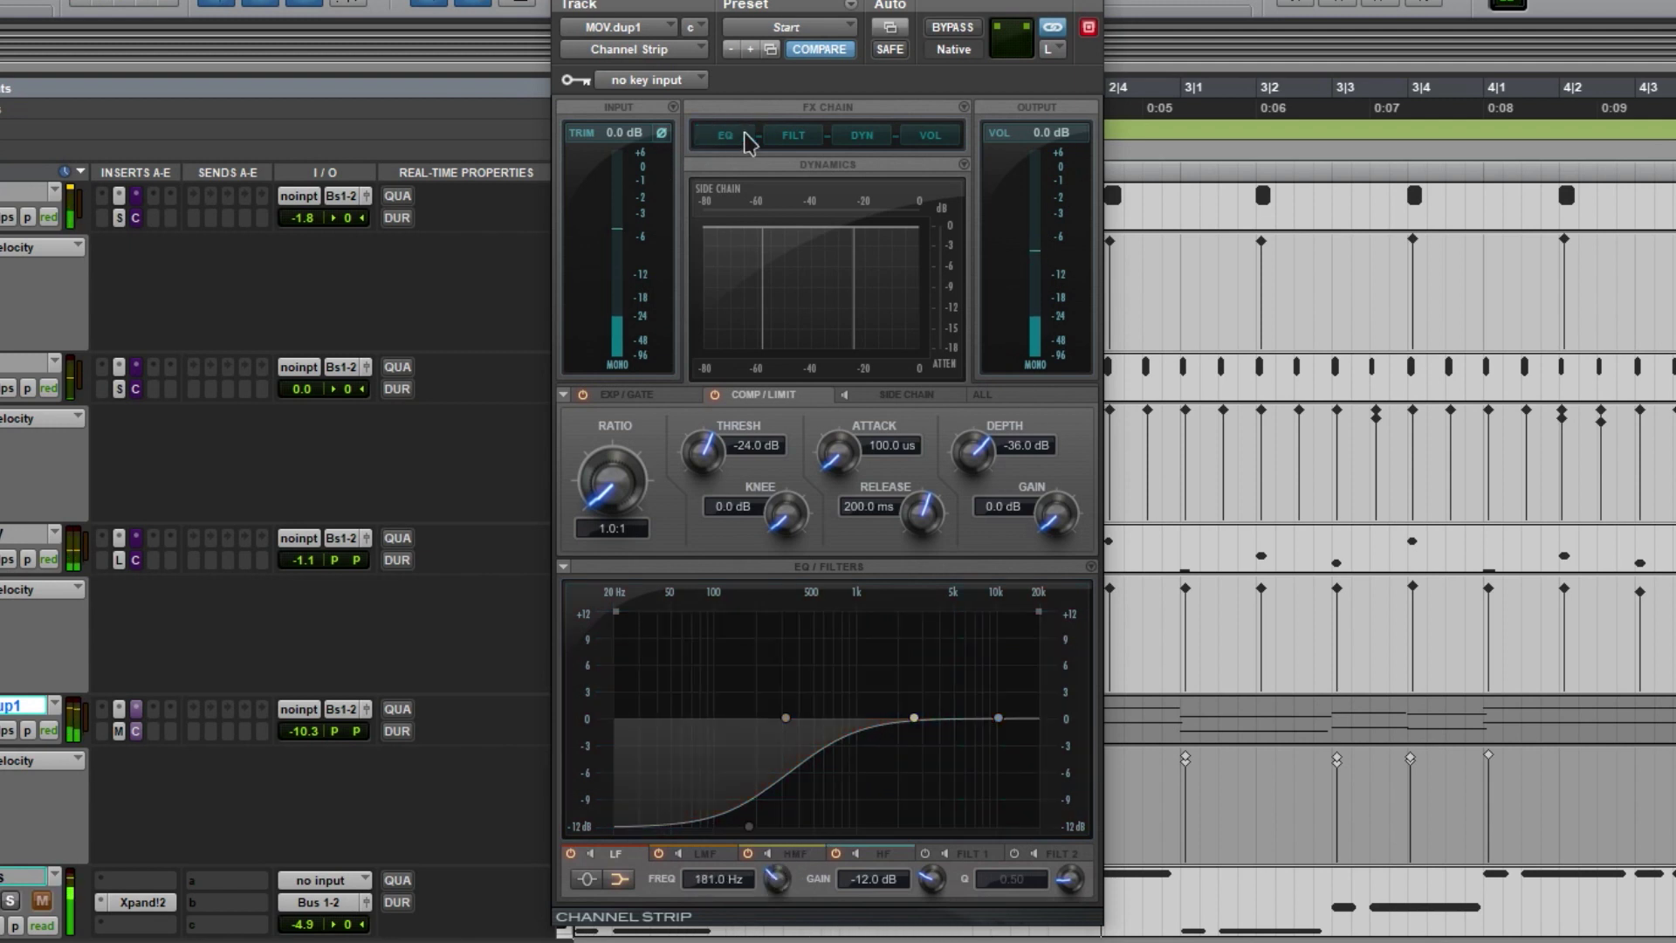
{"action": "left_click", "coordinate": [744, 136]}
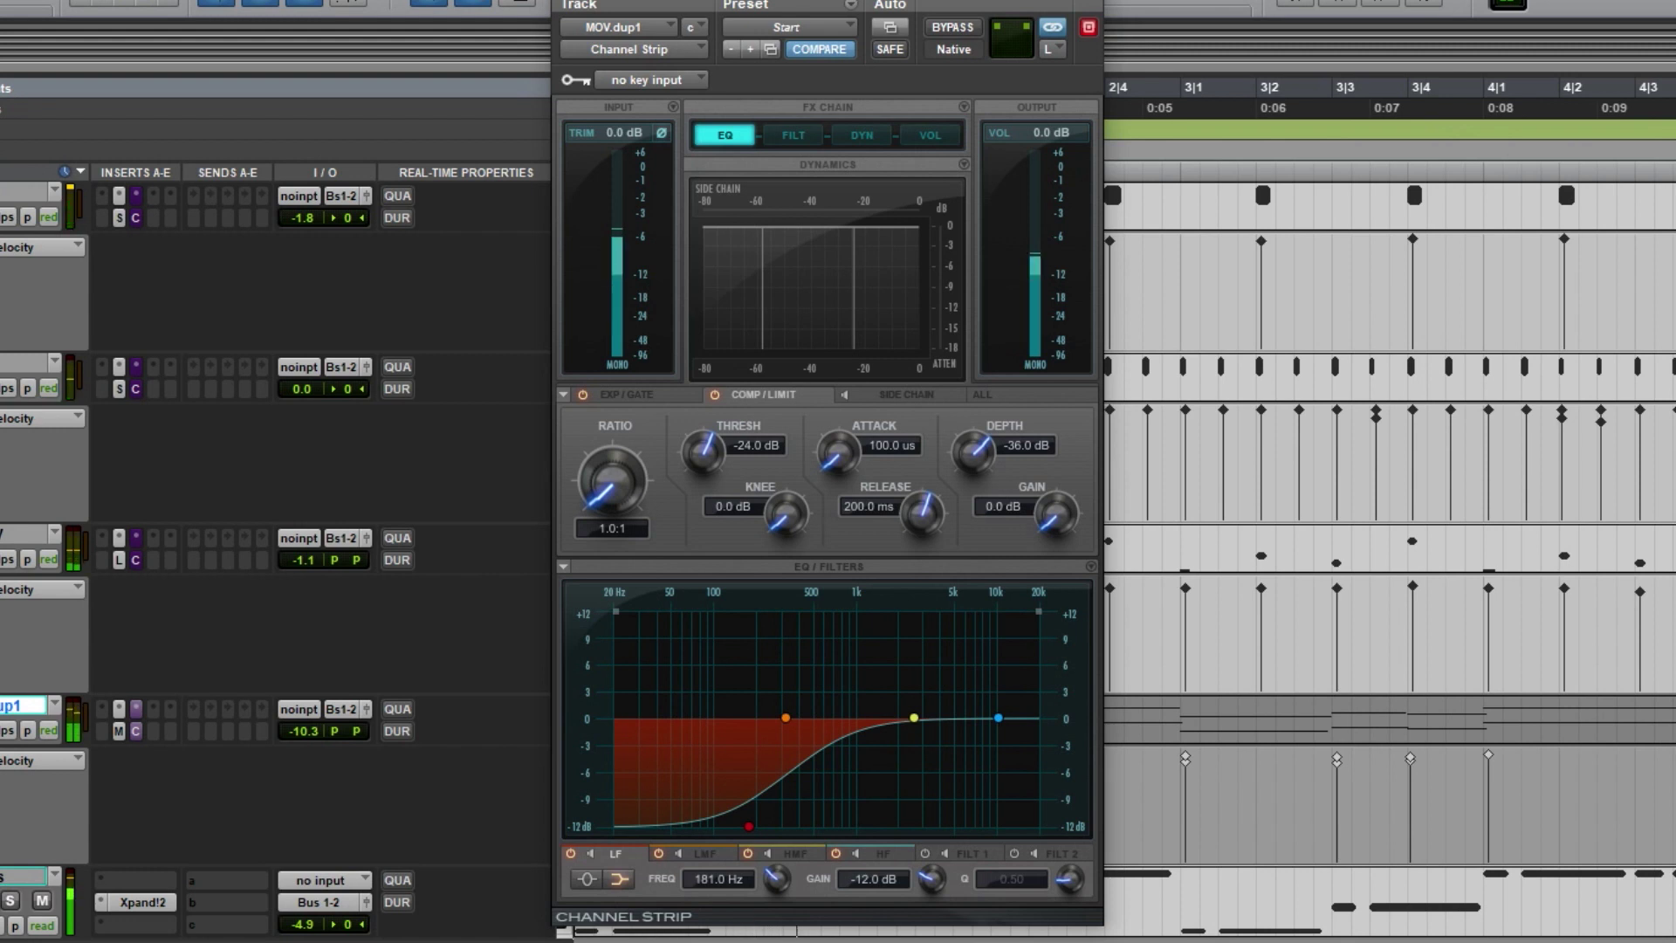
{"action": "left_click", "coordinate": [731, 139]}
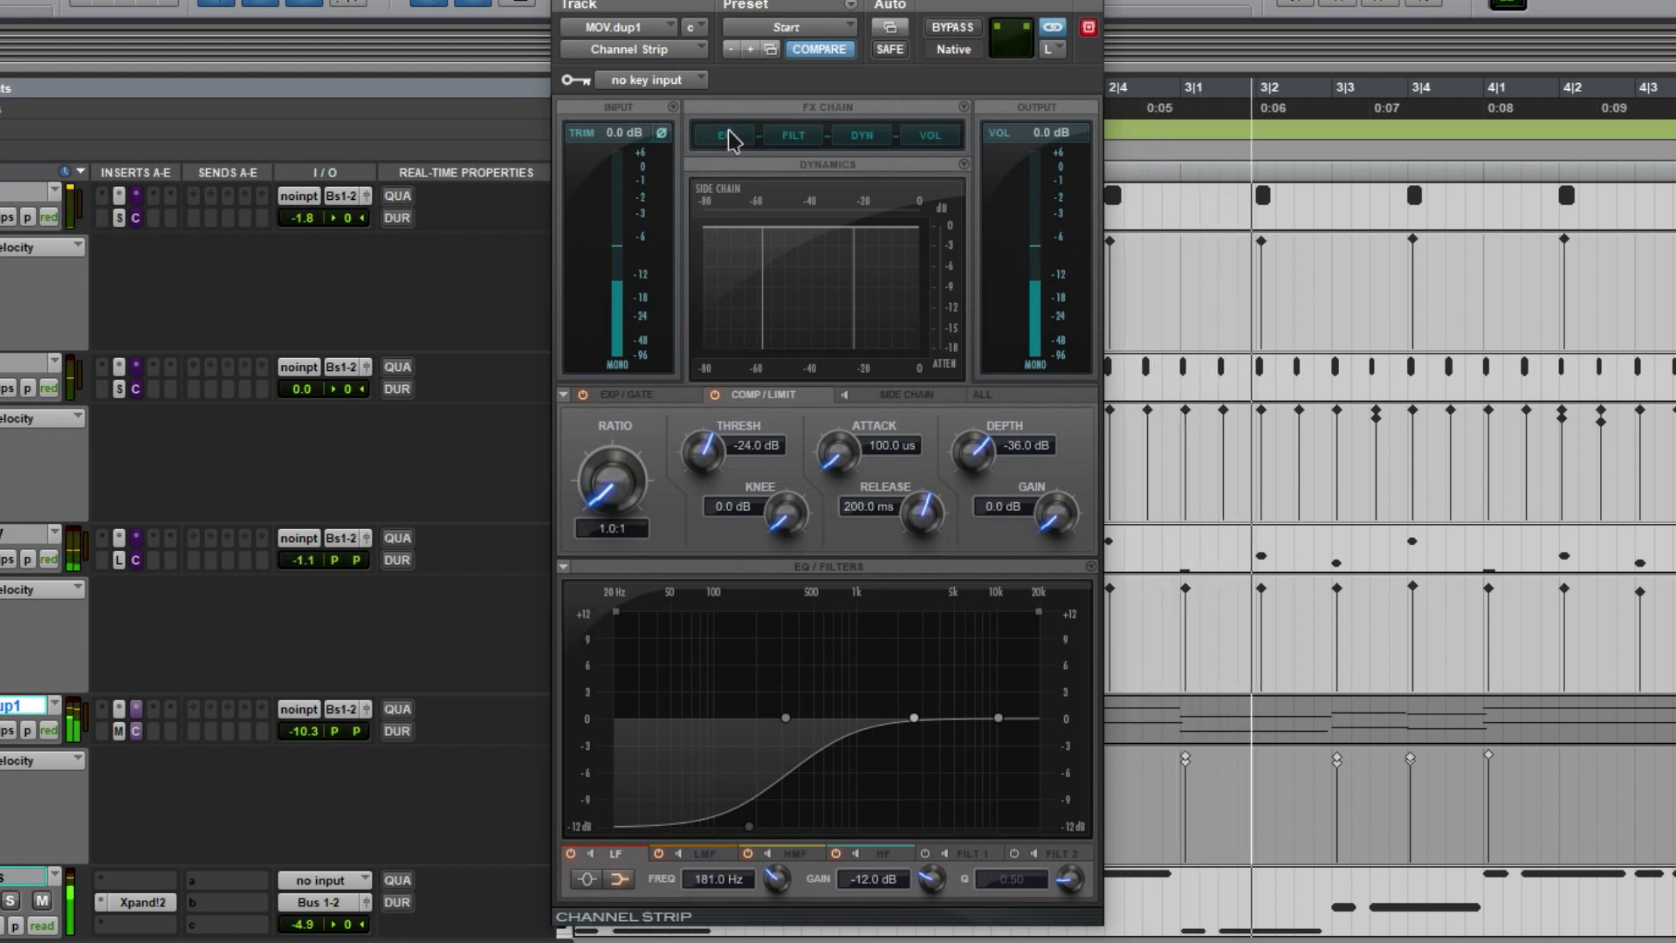
{"action": "left_click", "coordinate": [732, 139]}
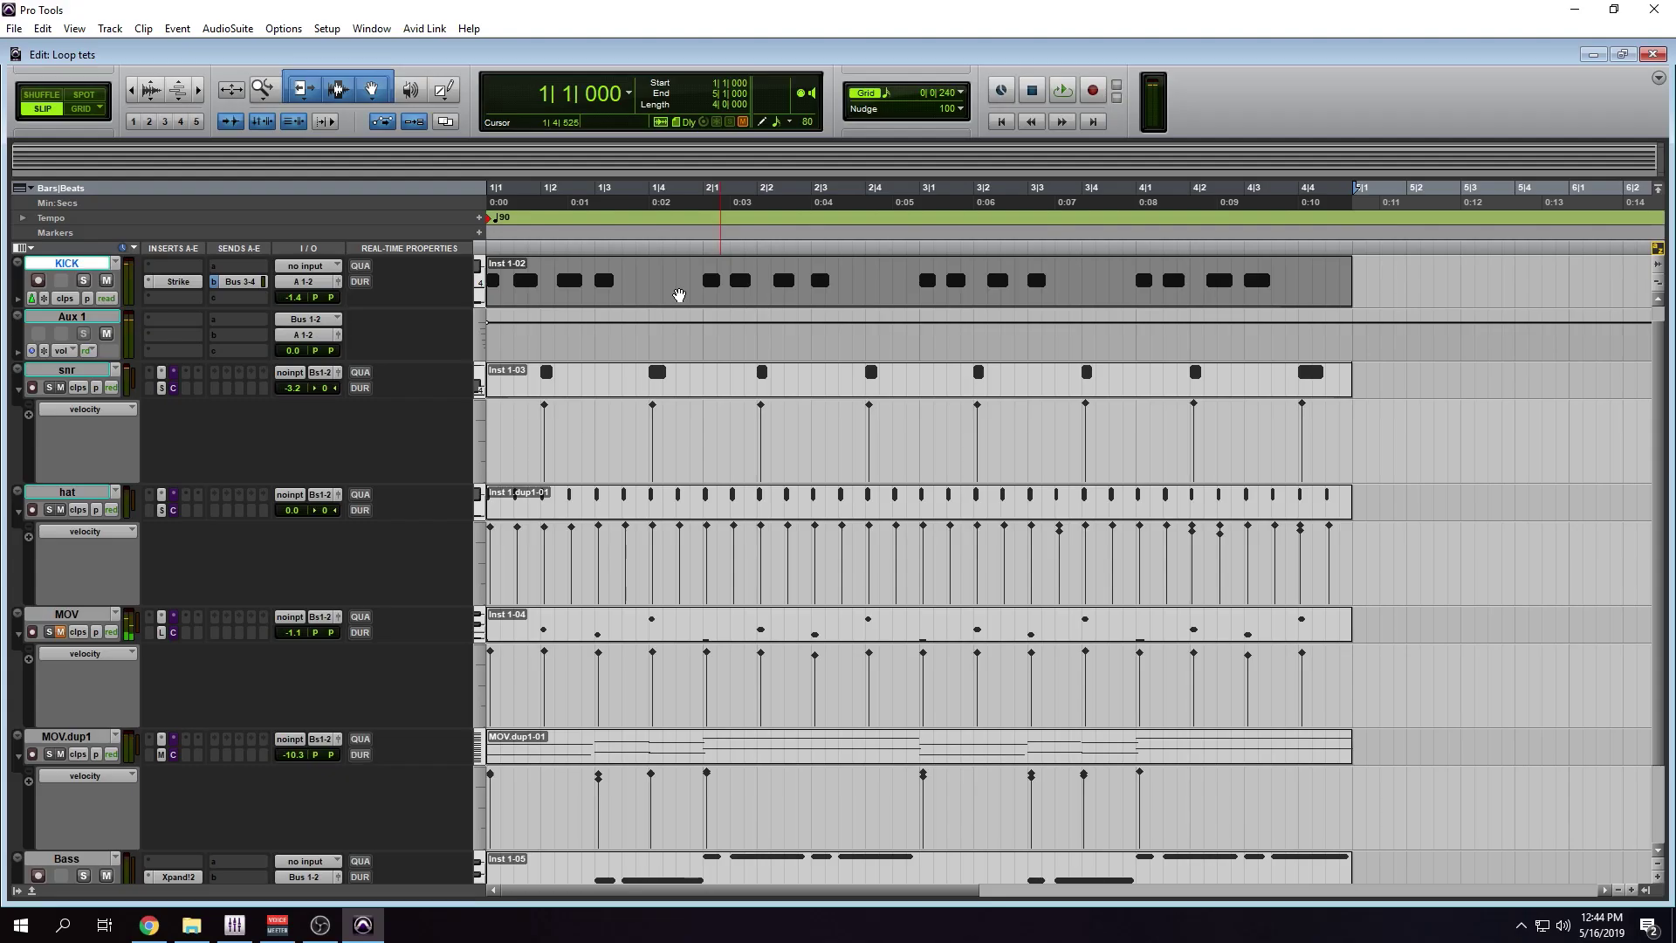
{"action": "key", "text": "ctrl+equal"}
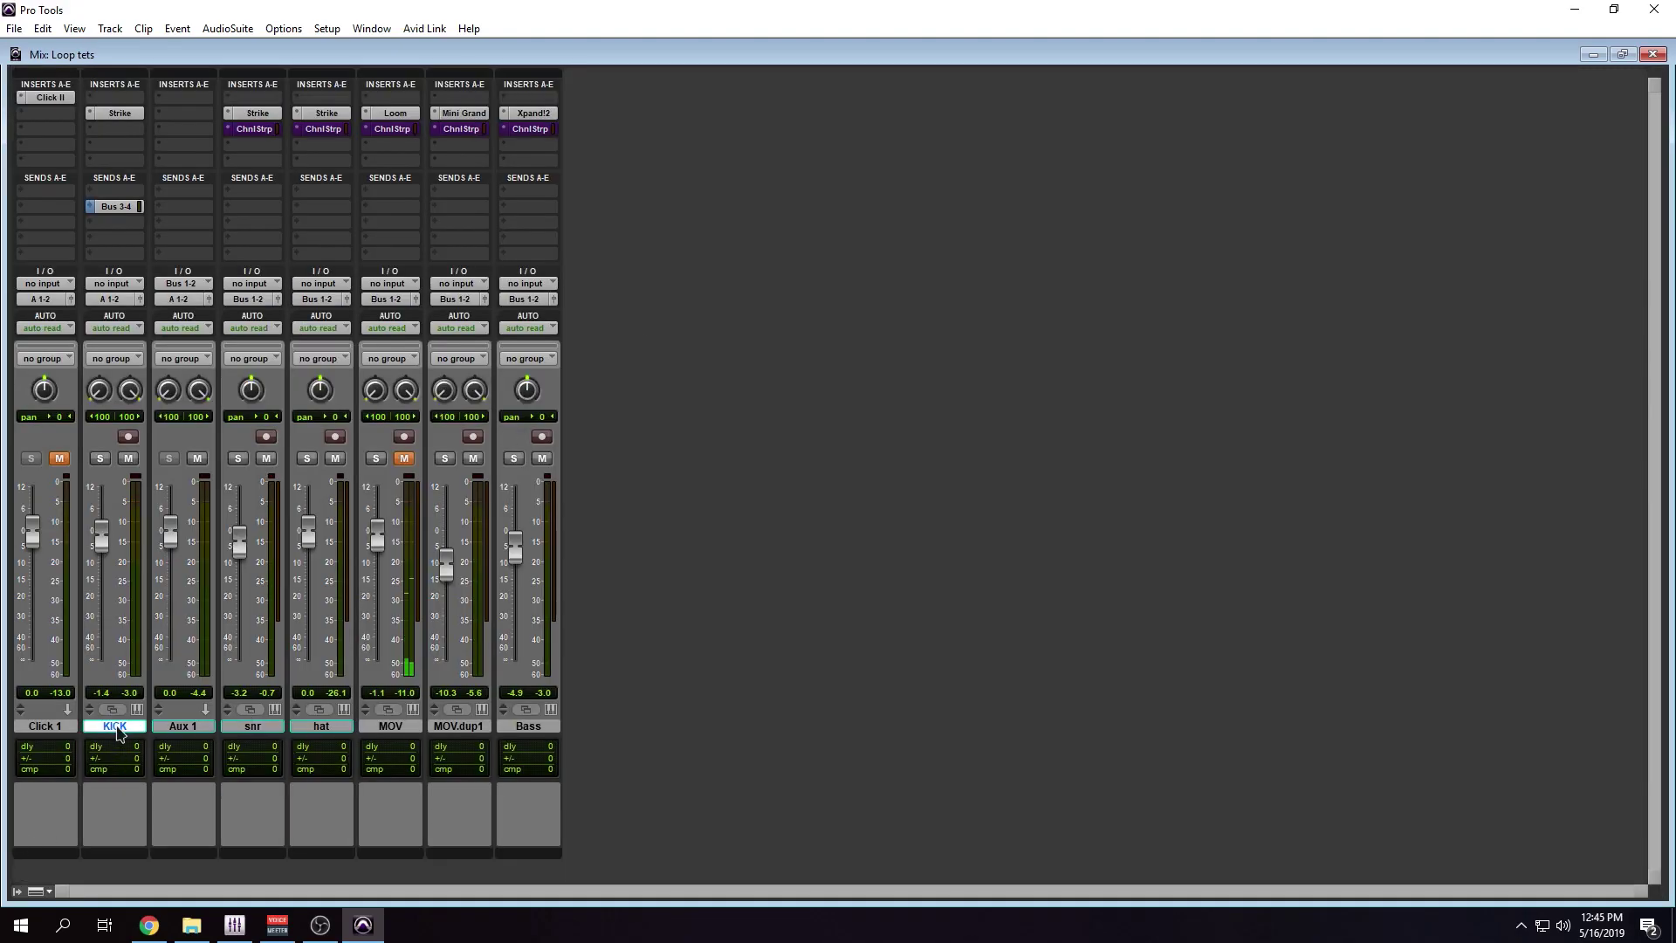
- Solo the KICK track and add the Bass track to the solo with Shift+S
{"action": "key", "text": "shift+s"}
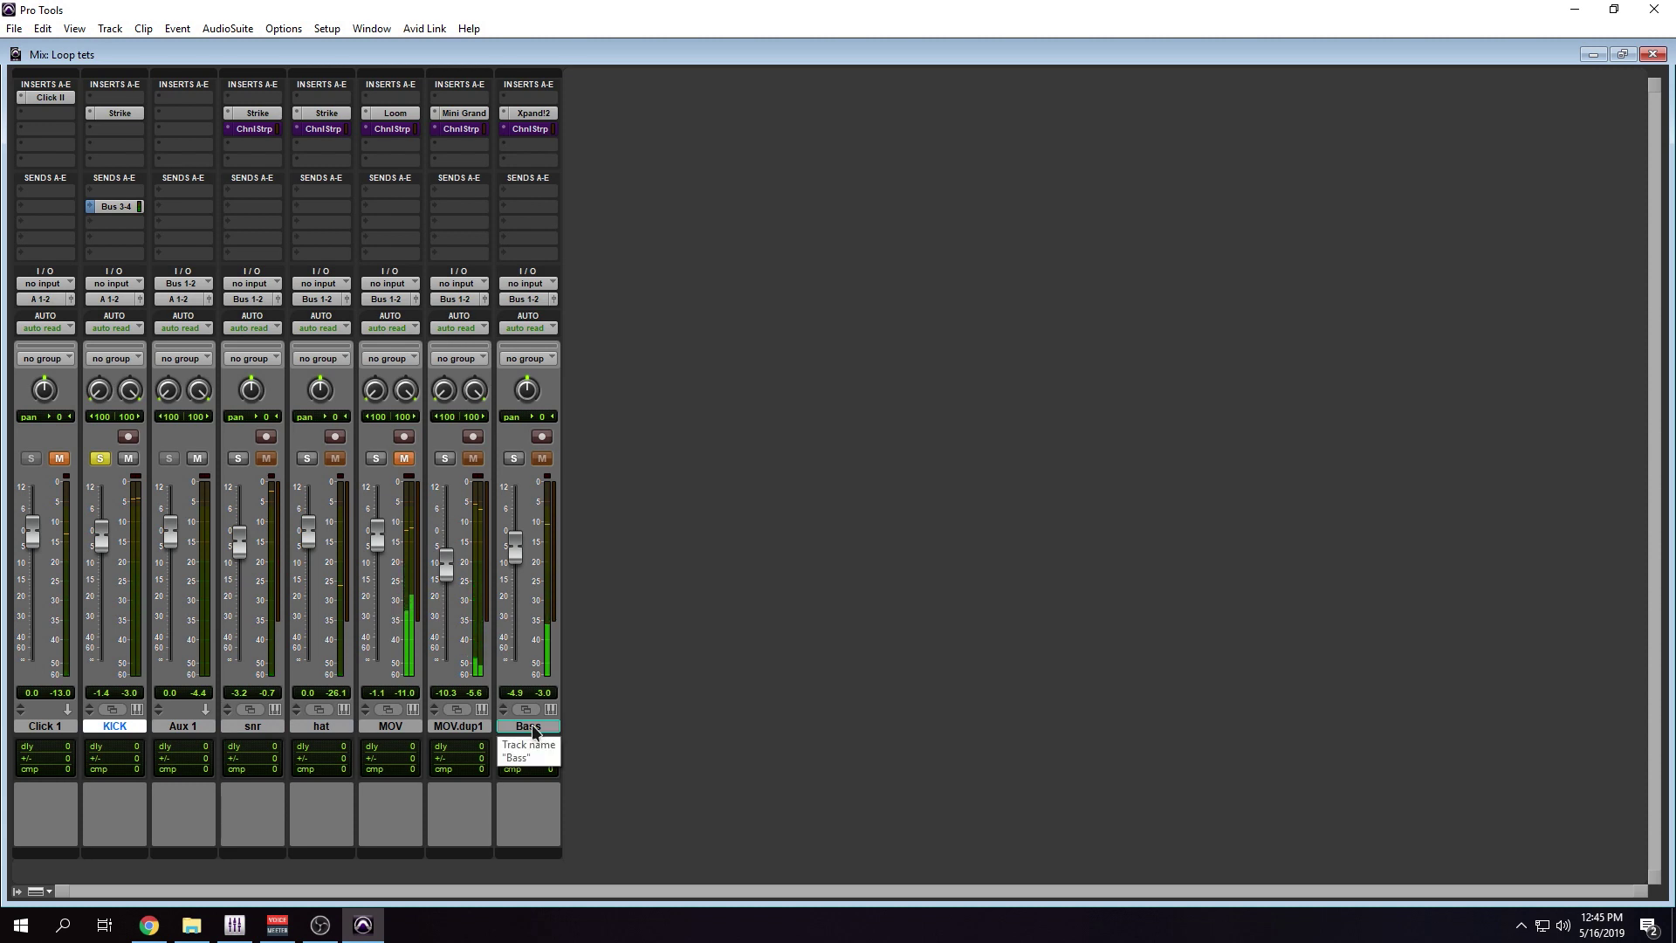
{"action": "key", "text": "shift+s"}
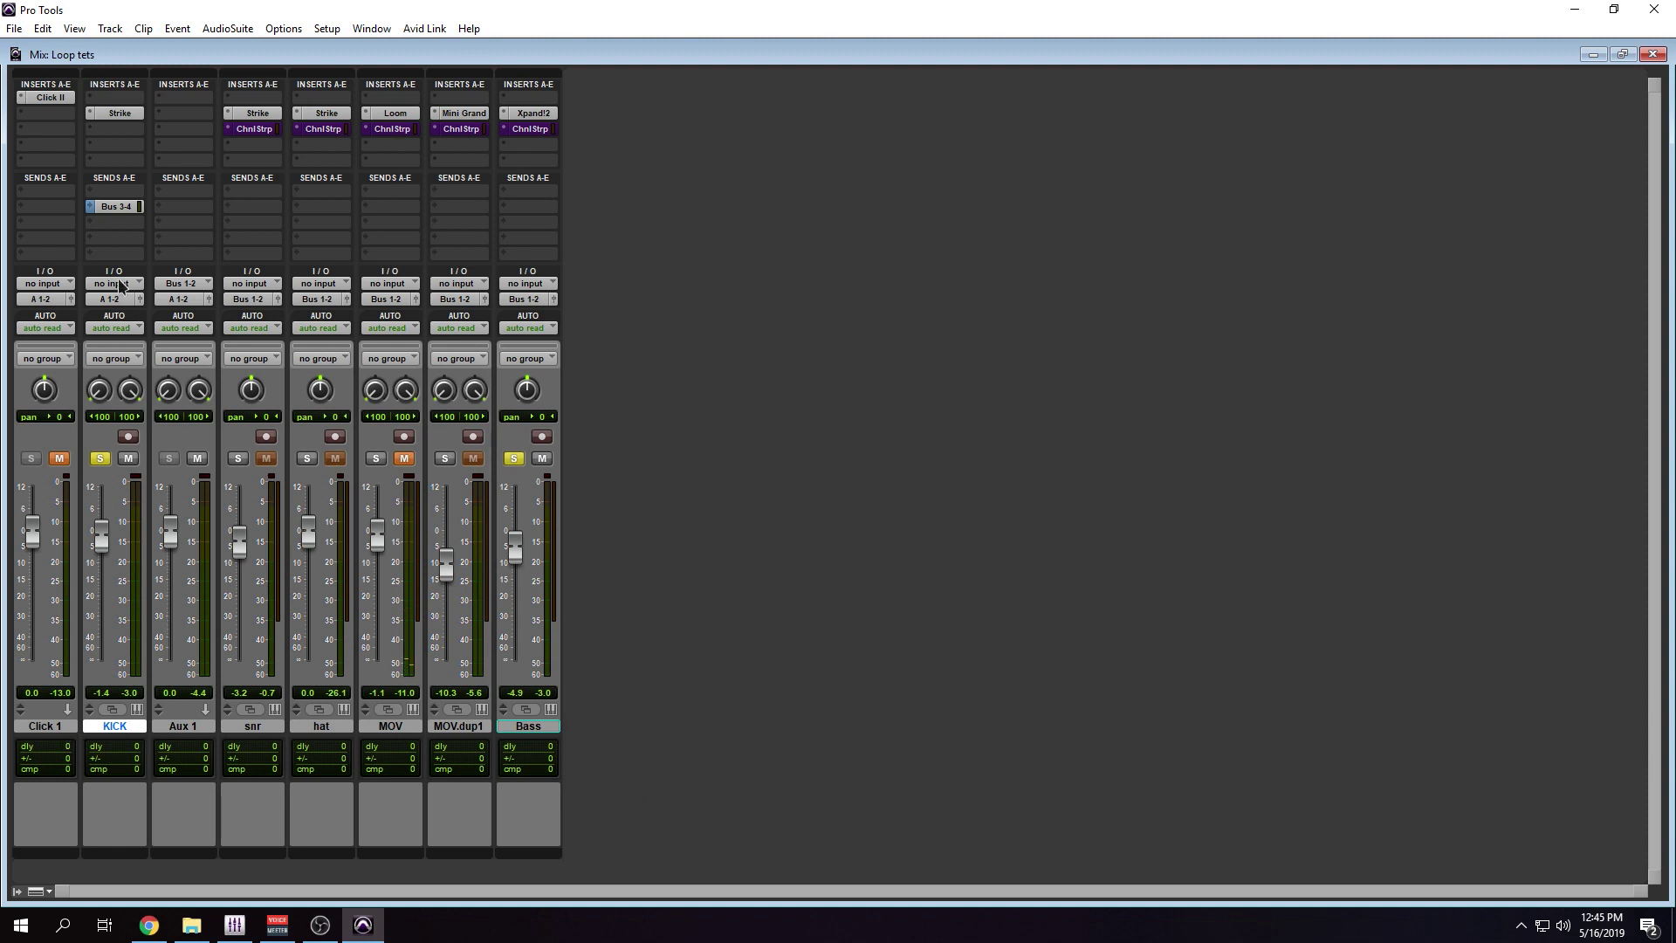
- Open the Bass Channel Strip and set its dynamics side-chain source to Key (Bus 3)
{"action": "left_click", "coordinate": [528, 129]}
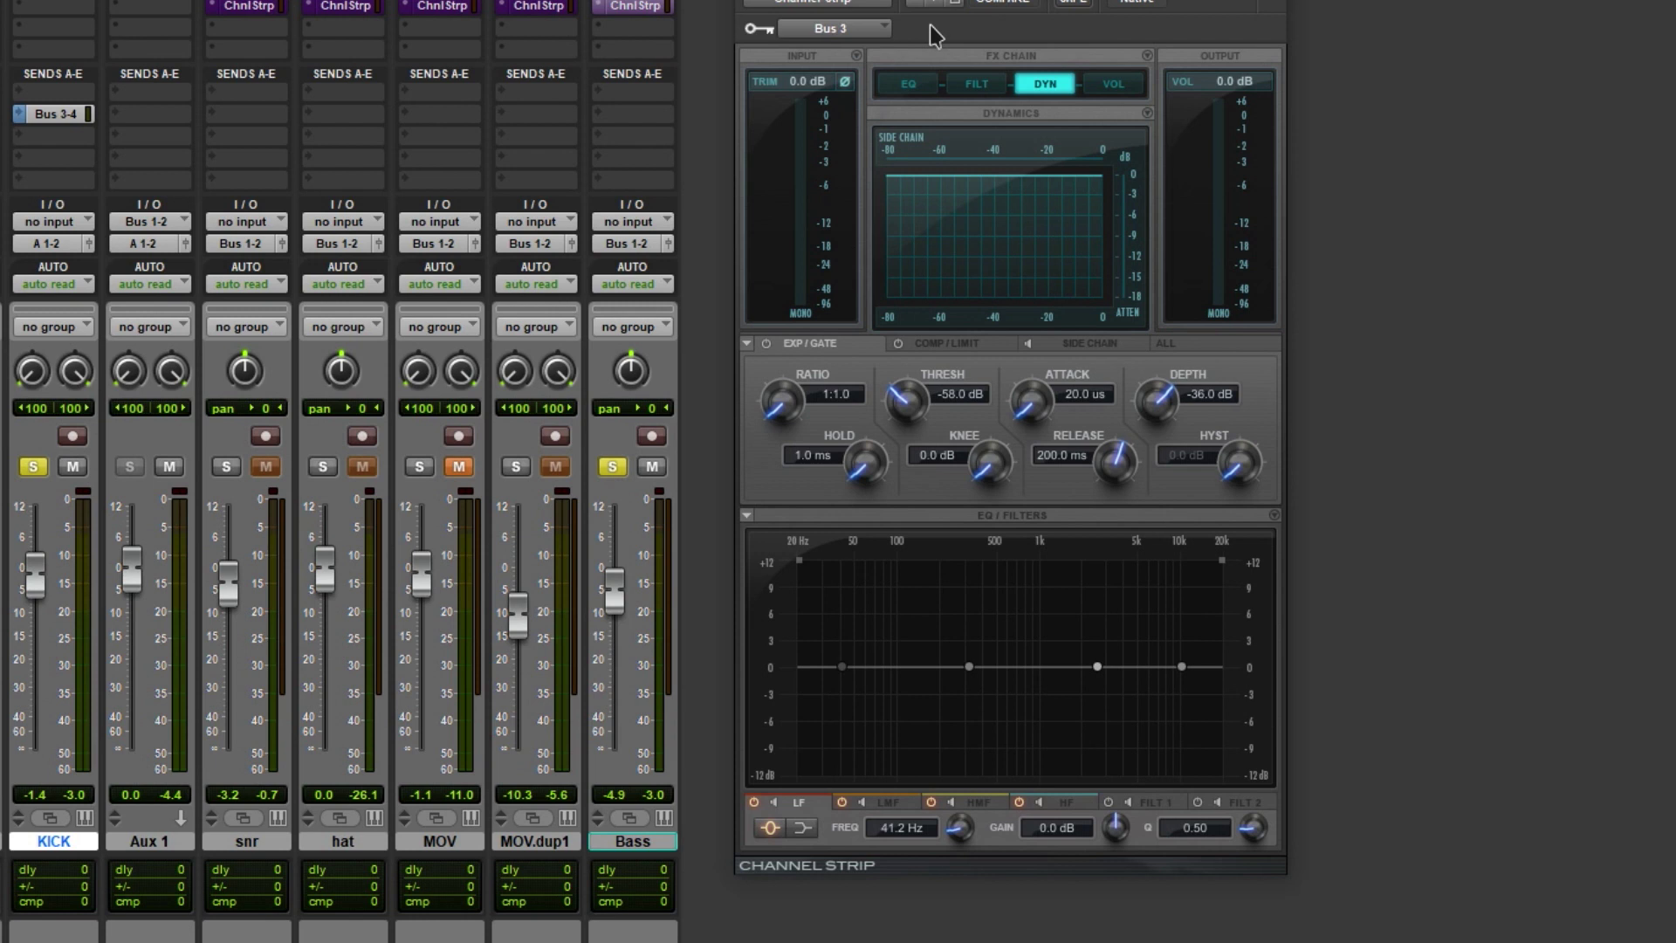
{"action": "left_click", "coordinate": [1076, 349]}
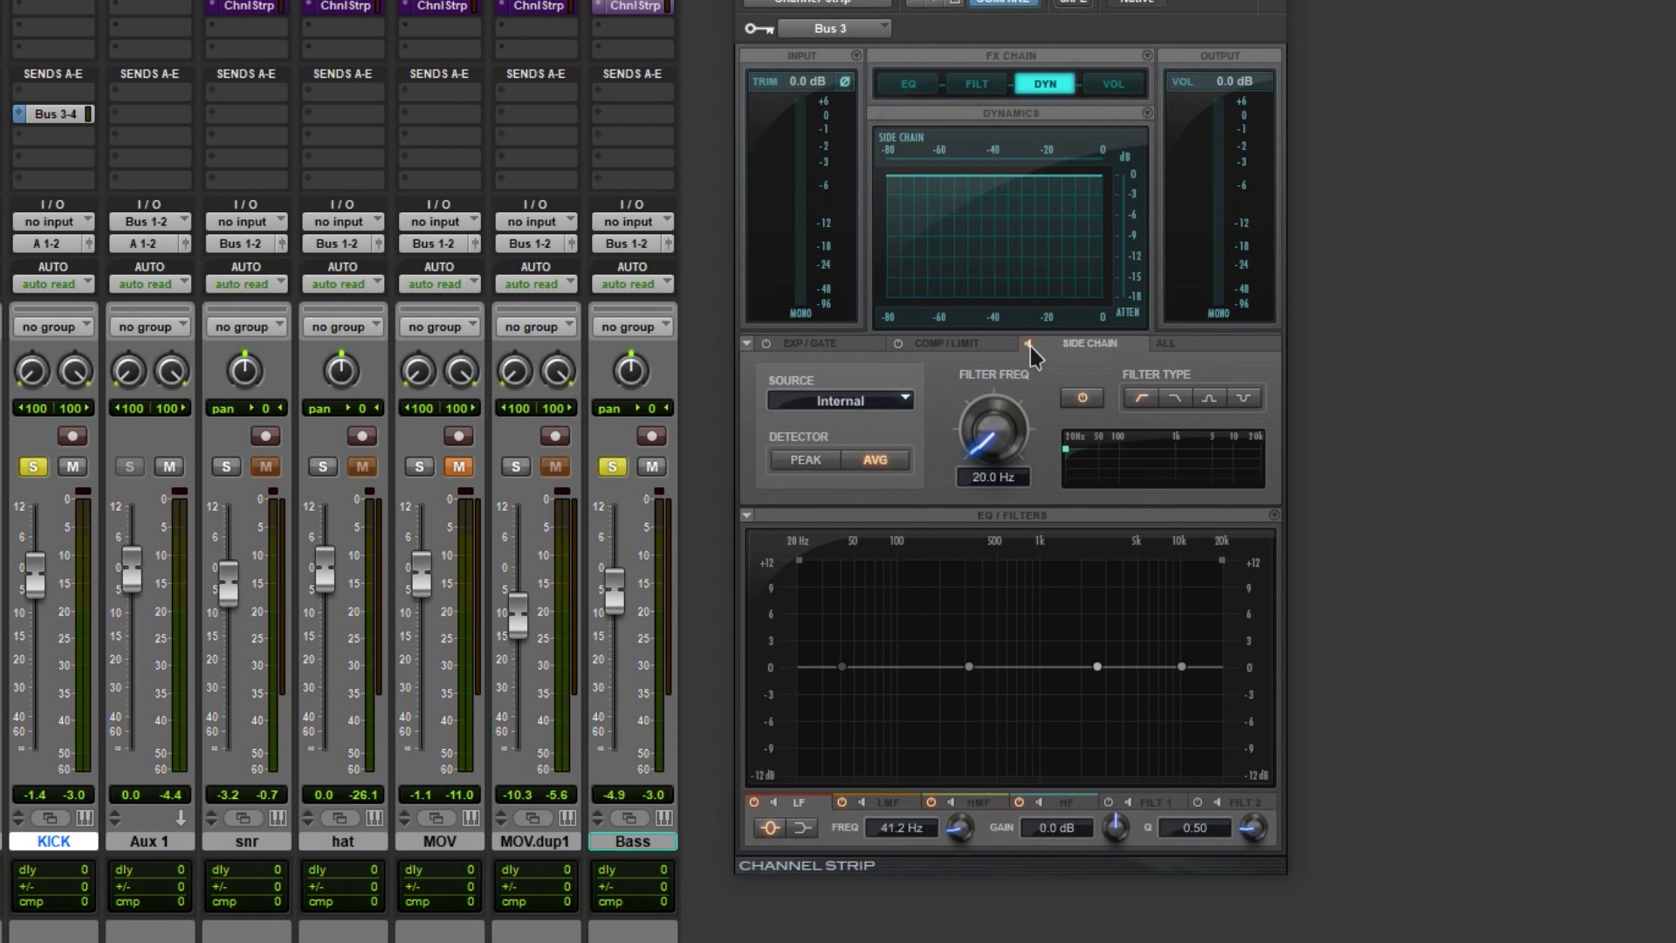
{"action": "left_click", "coordinate": [794, 402]}
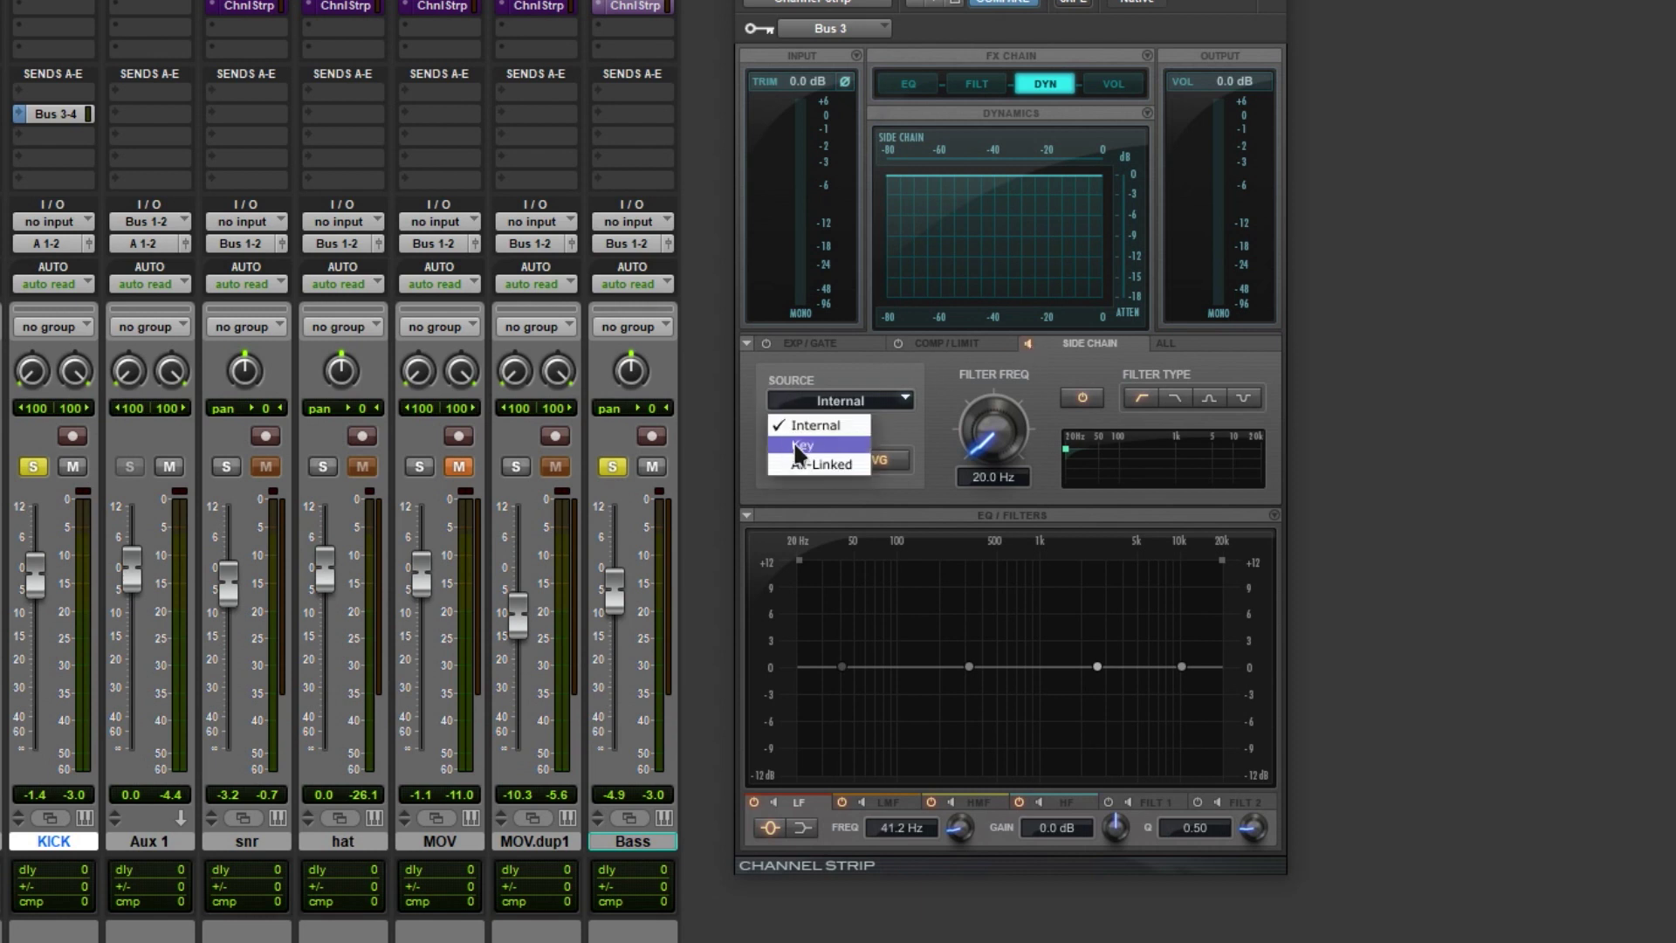
{"action": "left_click", "coordinate": [800, 446]}
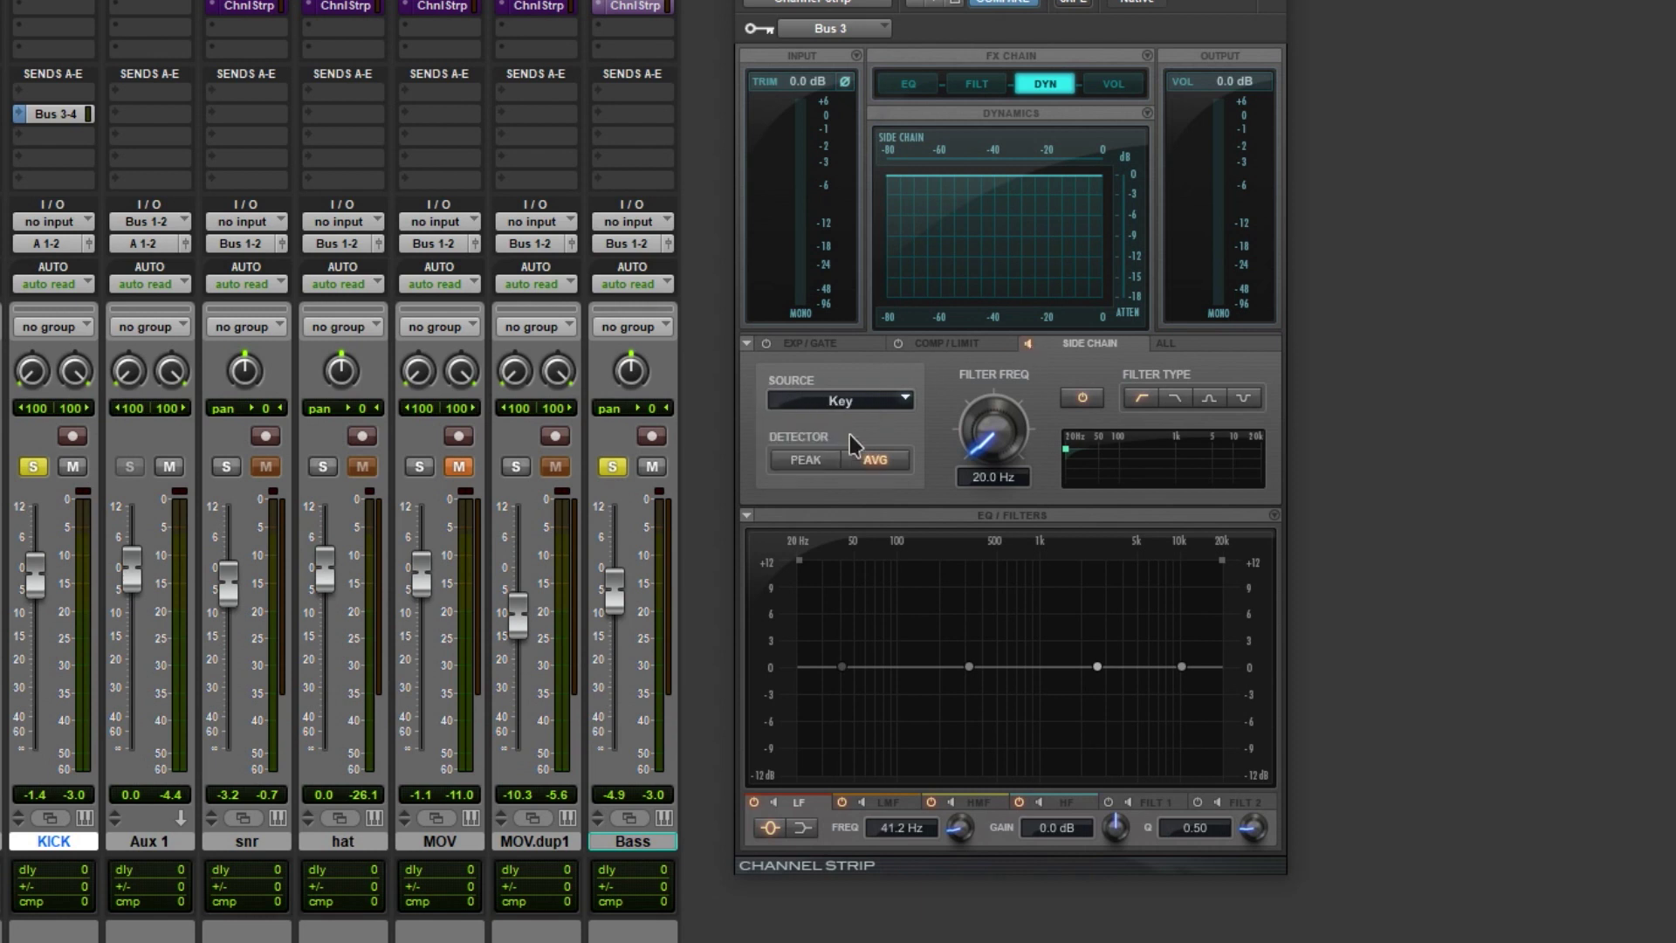
- Play back and enable the side-chain filter, raising its frequency to about 170 Hz
{"action": "key", "text": "space"}
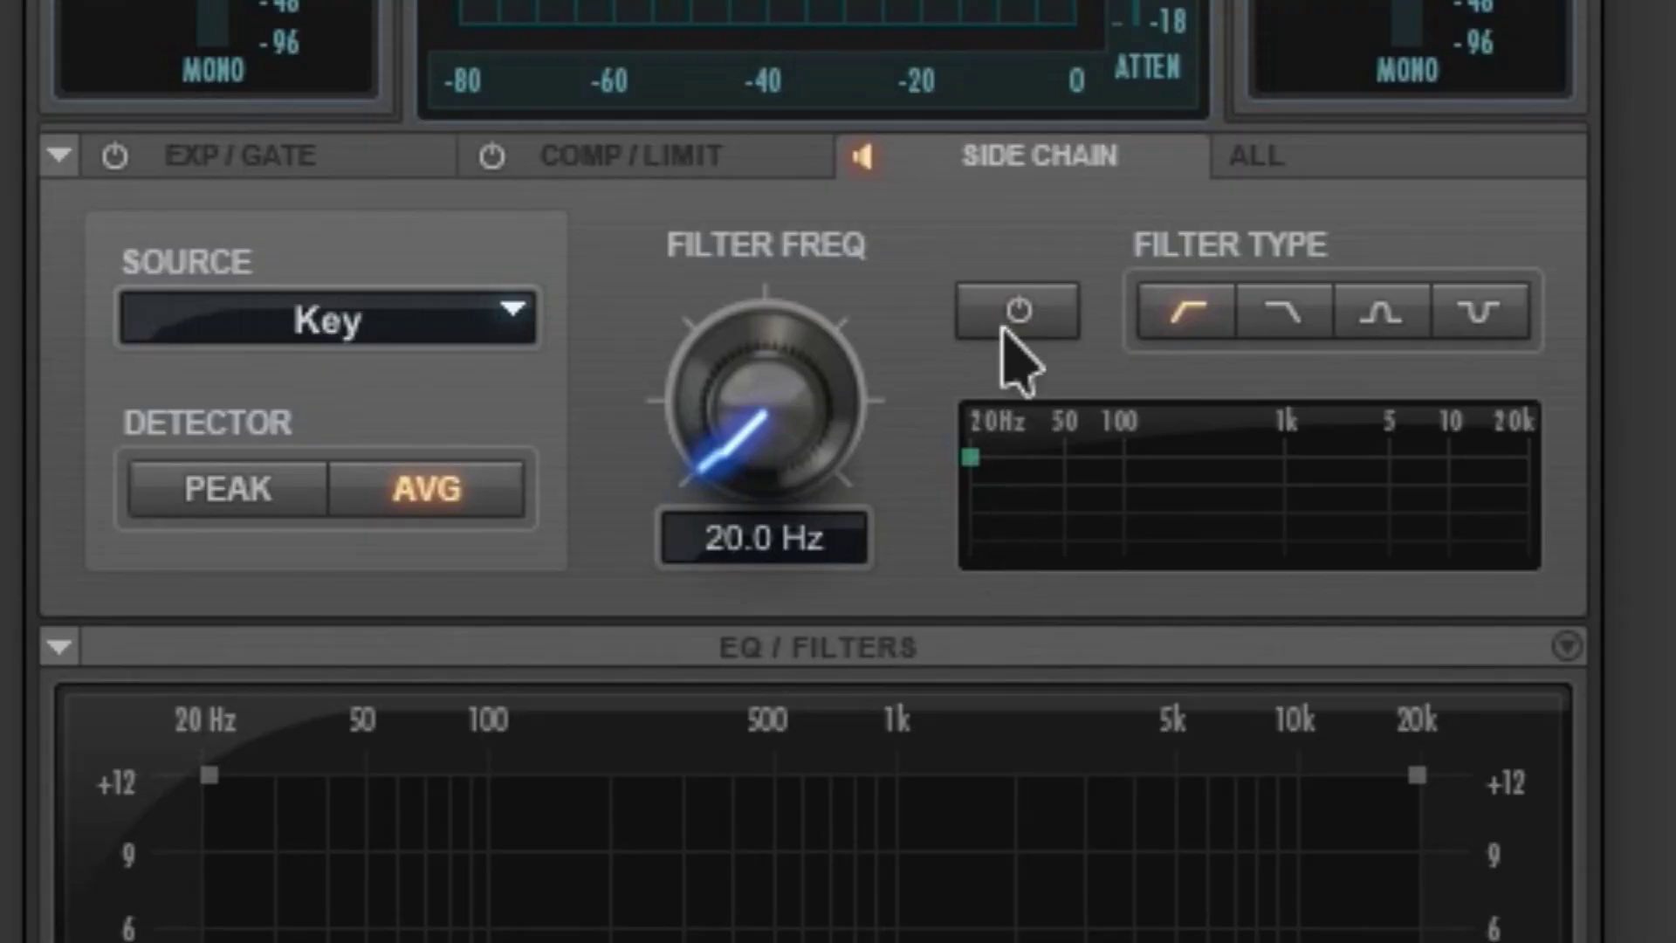
{"action": "left_click", "coordinate": [846, 411]}
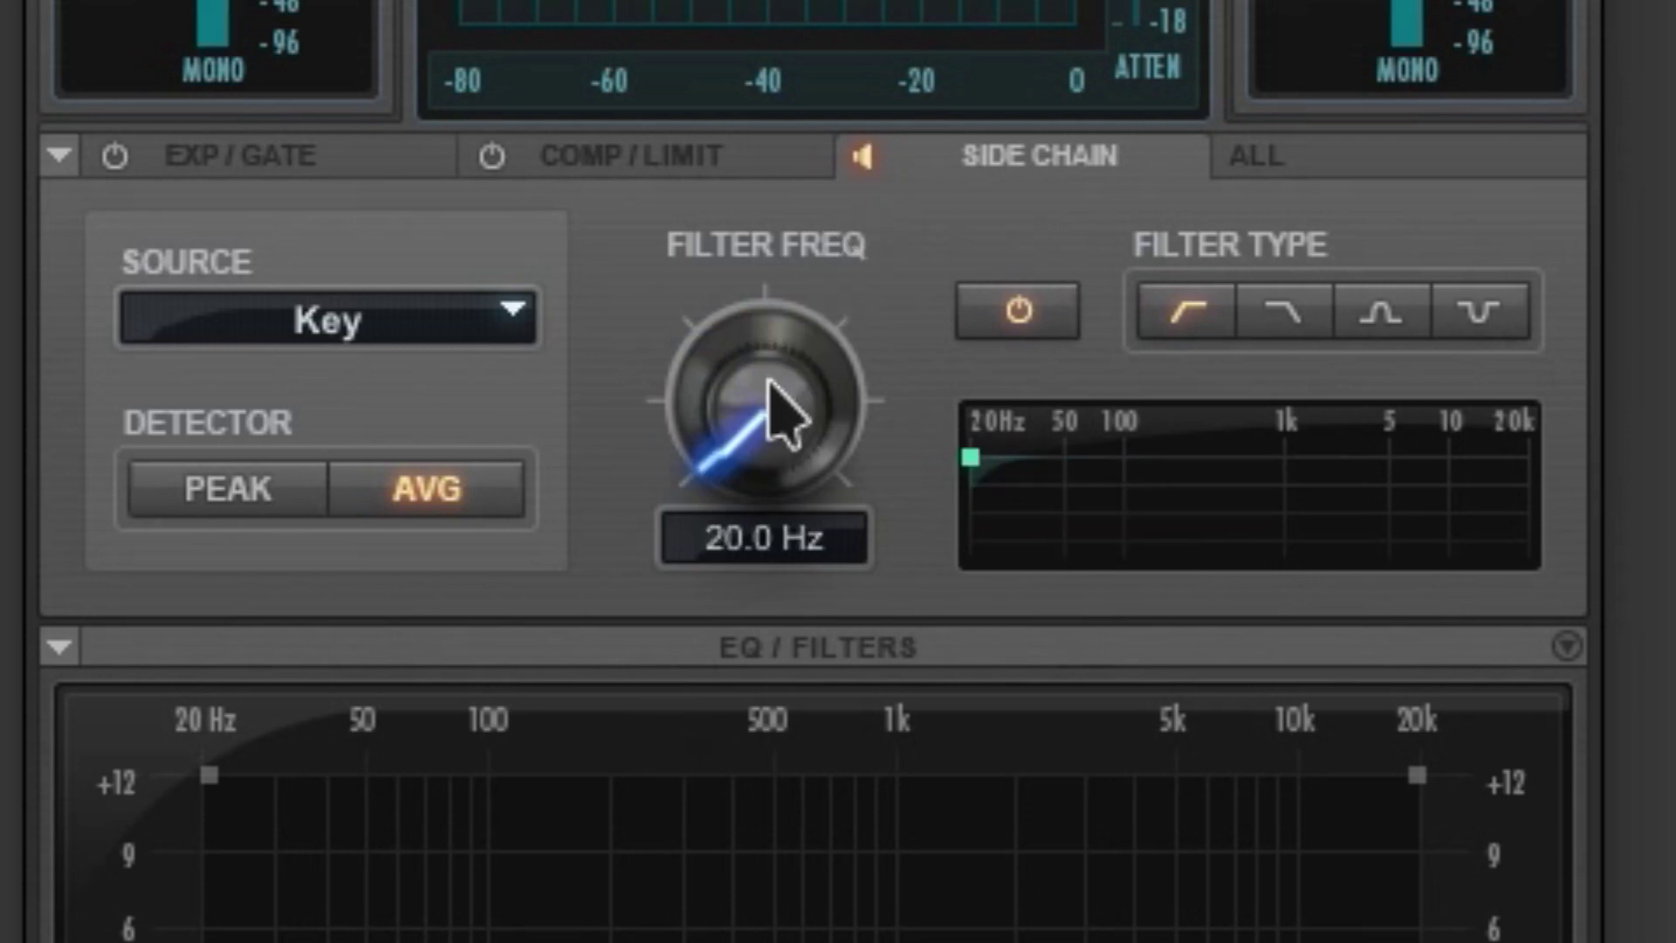
{"action": "mouse_move", "coordinate": [777, 401]}
{"action": "left_mouse_down"}
{"action": "mouse_move", "coordinate": [853, 105]}
{"action": "mouse_move", "coordinate": [894, 19]}
{"action": "mouse_move", "coordinate": [929, 0]}
{"action": "mouse_move", "coordinate": [794, 142]}
{"action": "left_mouse_up"}
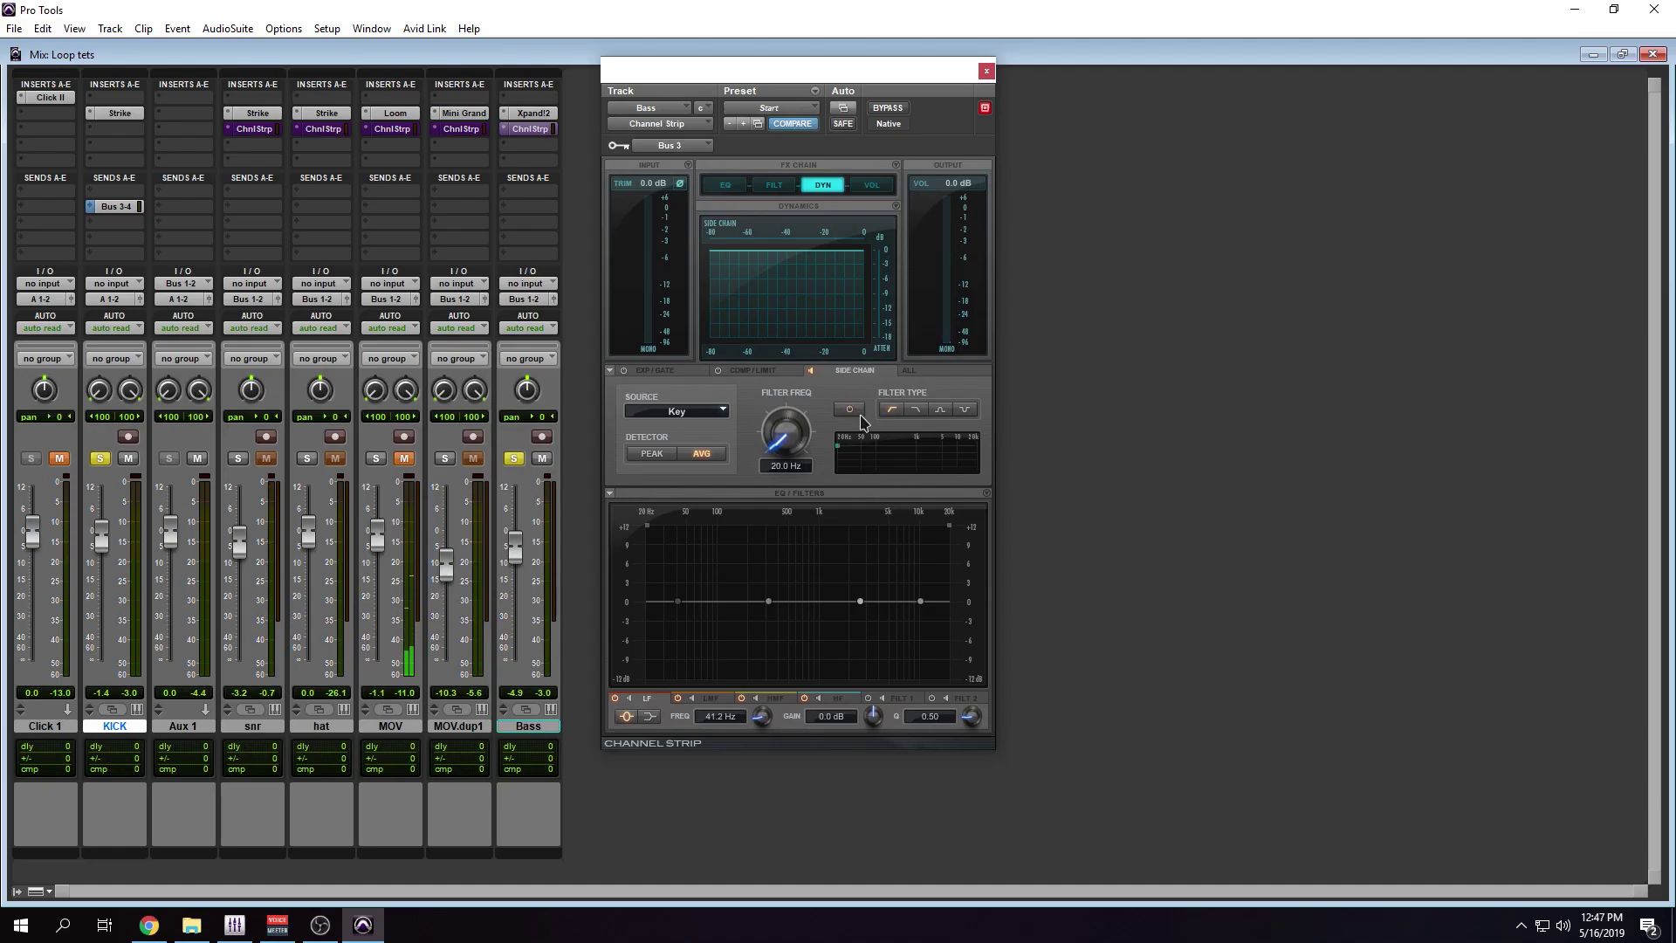
- Enable the Bass compressor/limiter, set the ratio to 1.3:1 and shorten the release to 2.8 ms
{"action": "left_click", "coordinate": [751, 371]}
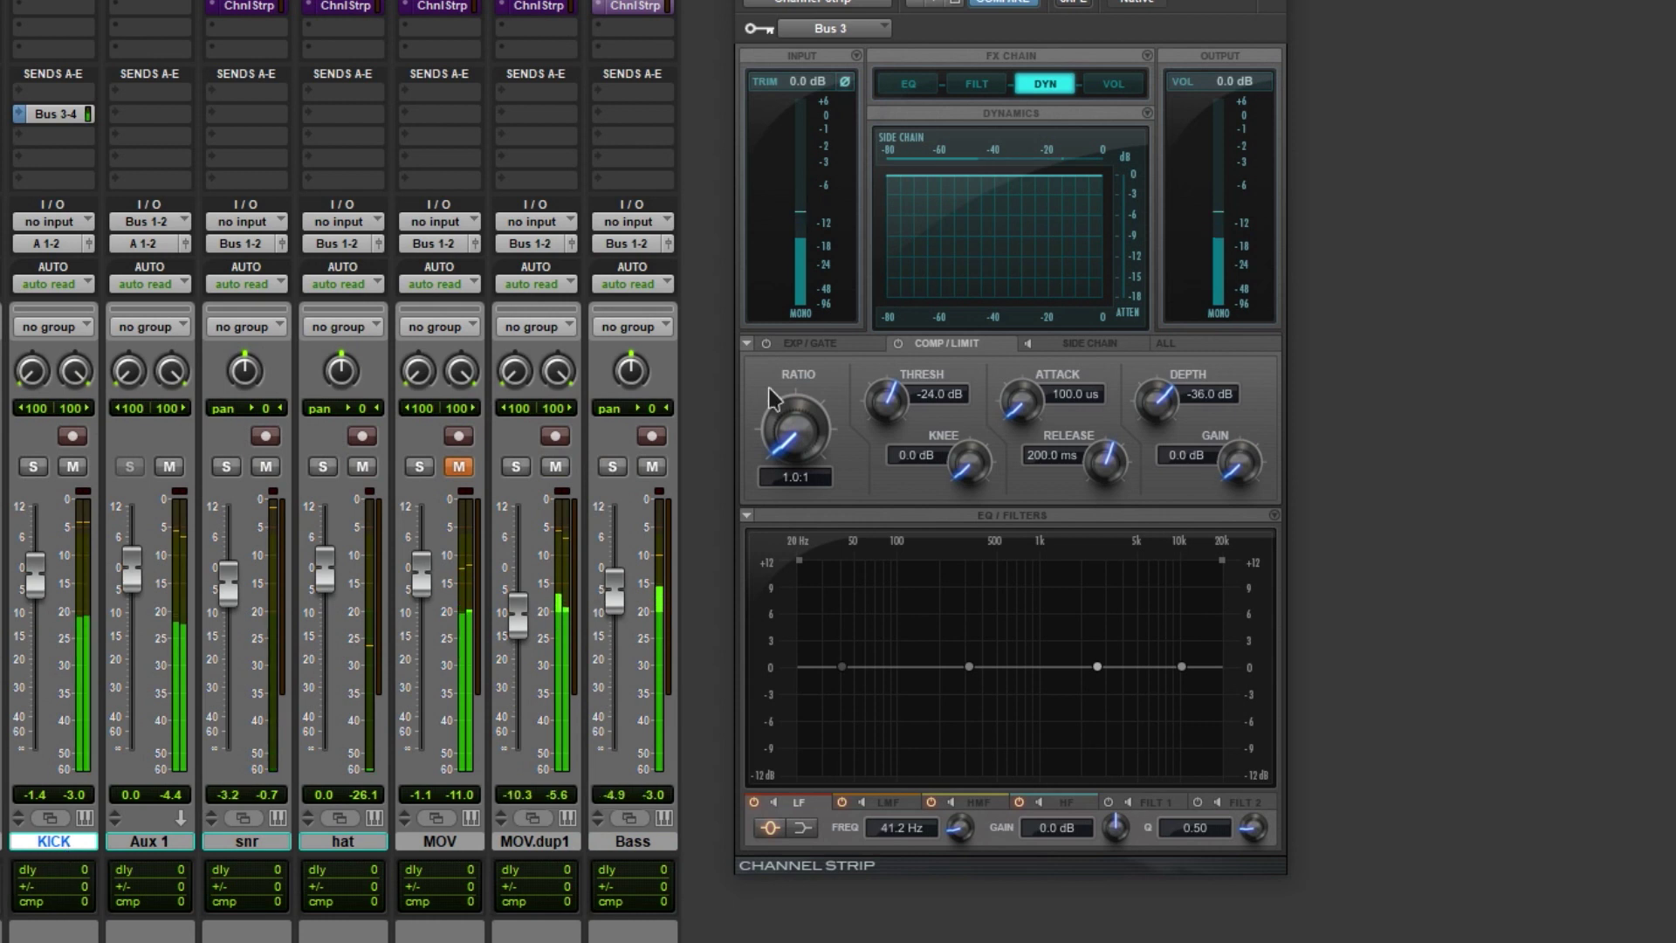
{"action": "mouse_move", "coordinate": [796, 428]}
{"action": "left_mouse_down"}
{"action": "mouse_move", "coordinate": [796, 445]}
{"action": "mouse_move", "coordinate": [797, 345]}
{"action": "mouse_move", "coordinate": [780, 425]}
{"action": "left_mouse_up"}
{"action": "left_click", "coordinate": [897, 343]}
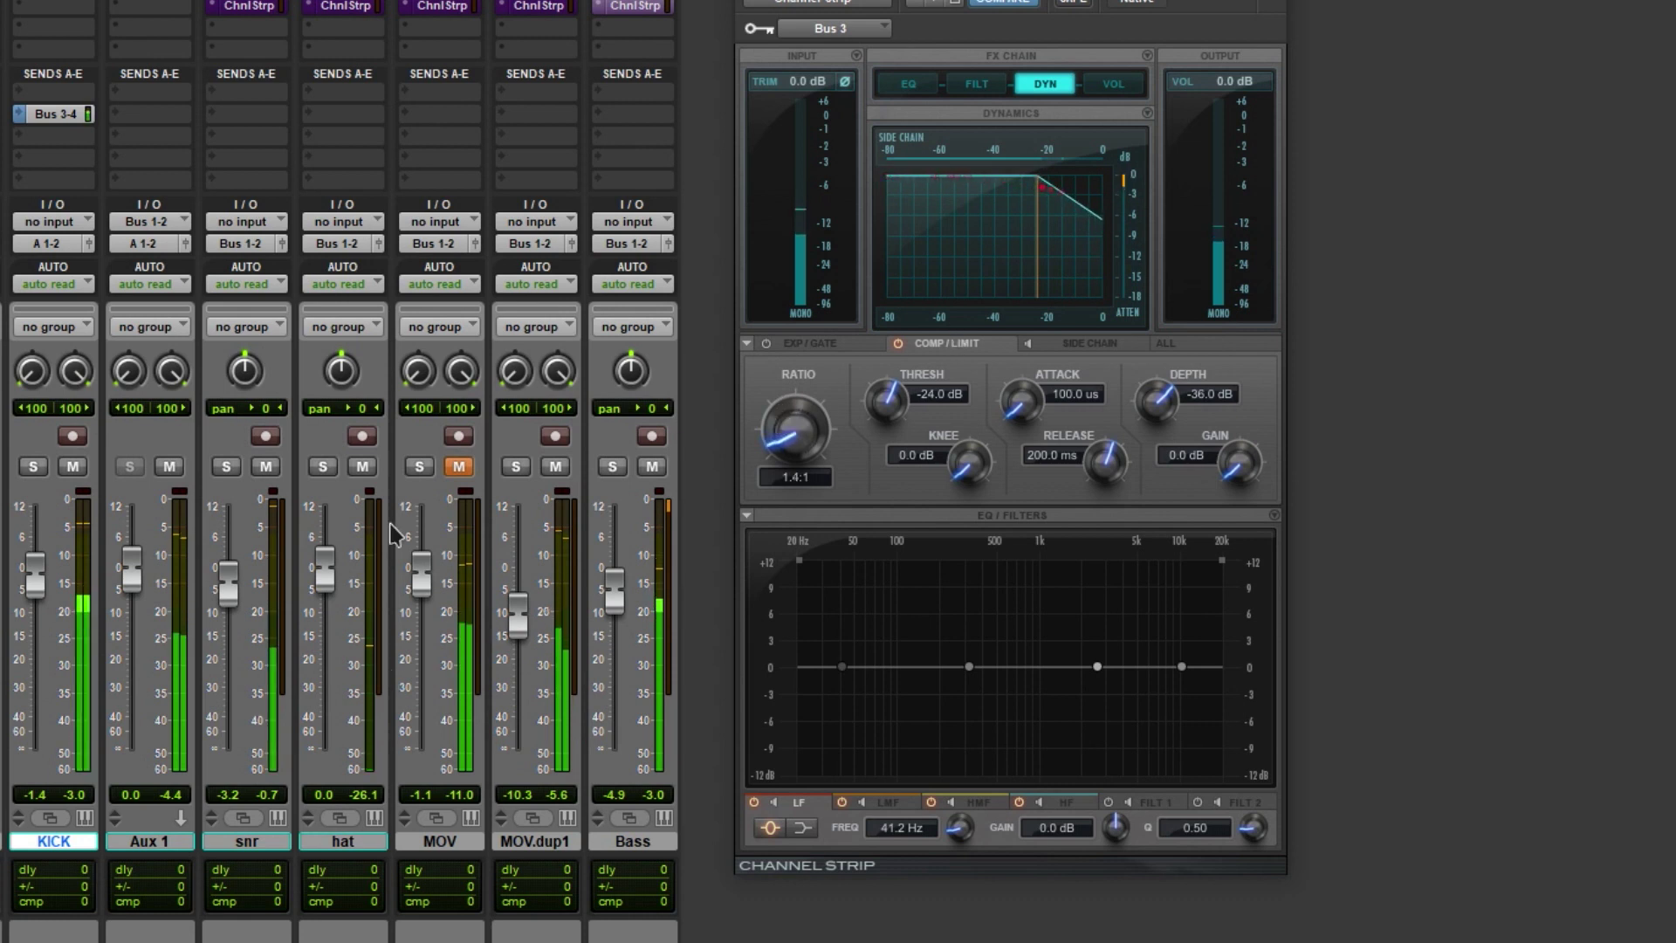
{"action": "left_click_drag", "start_coordinate": [779, 447], "coordinate": [779, 459]}
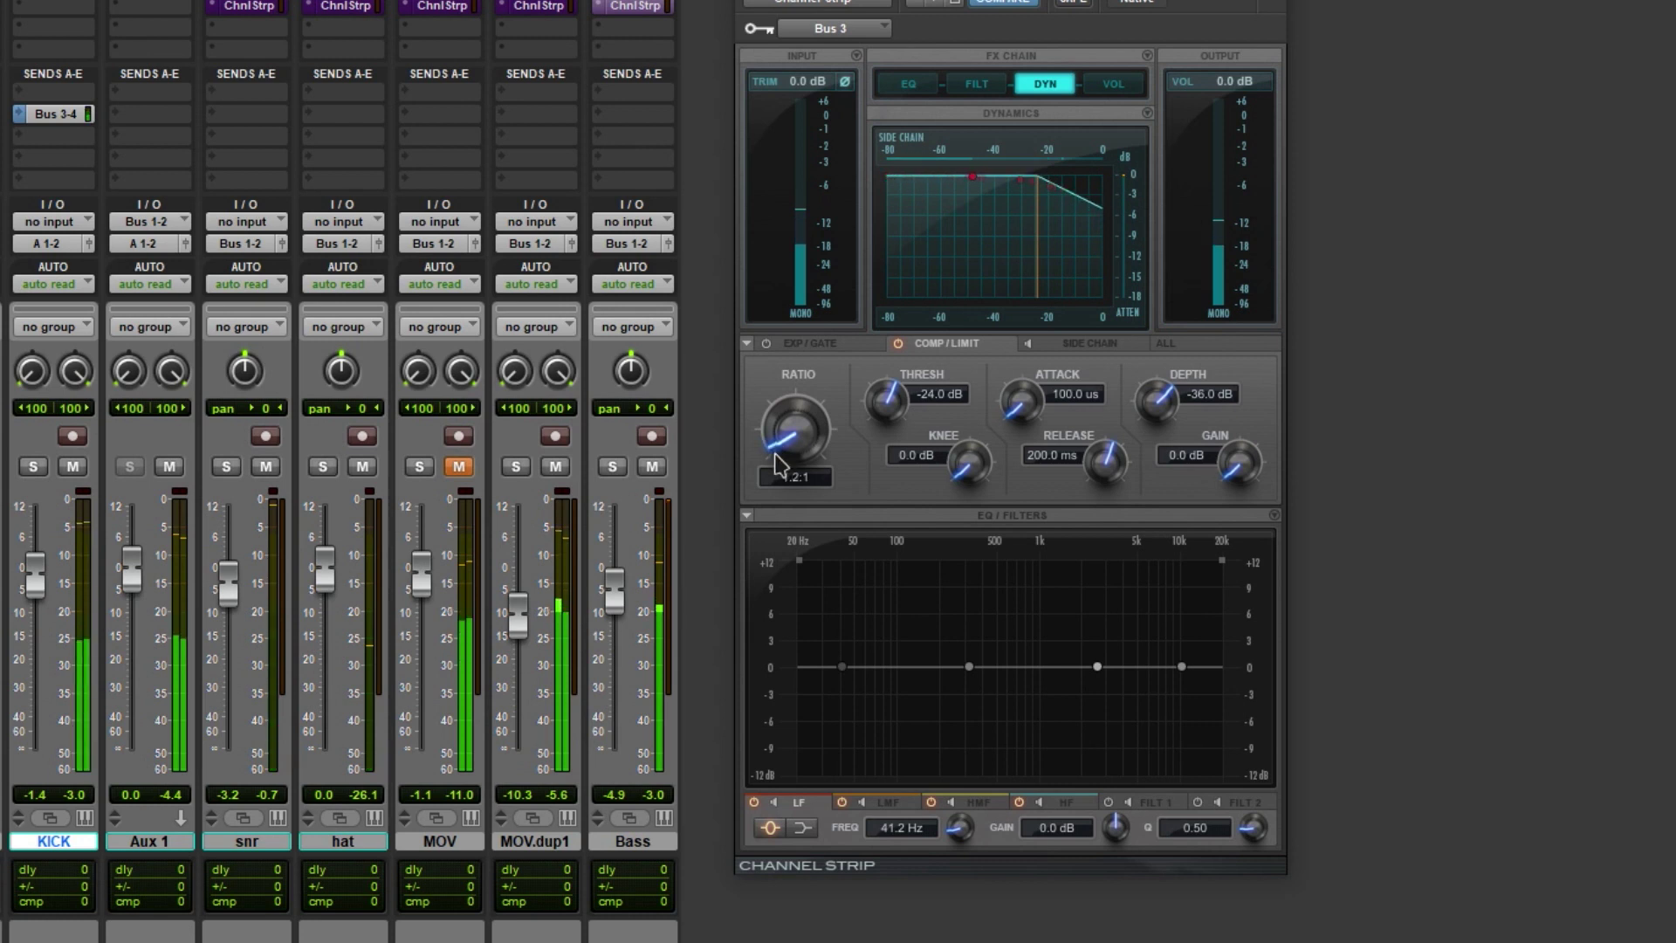
{"action": "left_click_drag", "start_coordinate": [1107, 441], "coordinate": [1036, 561]}
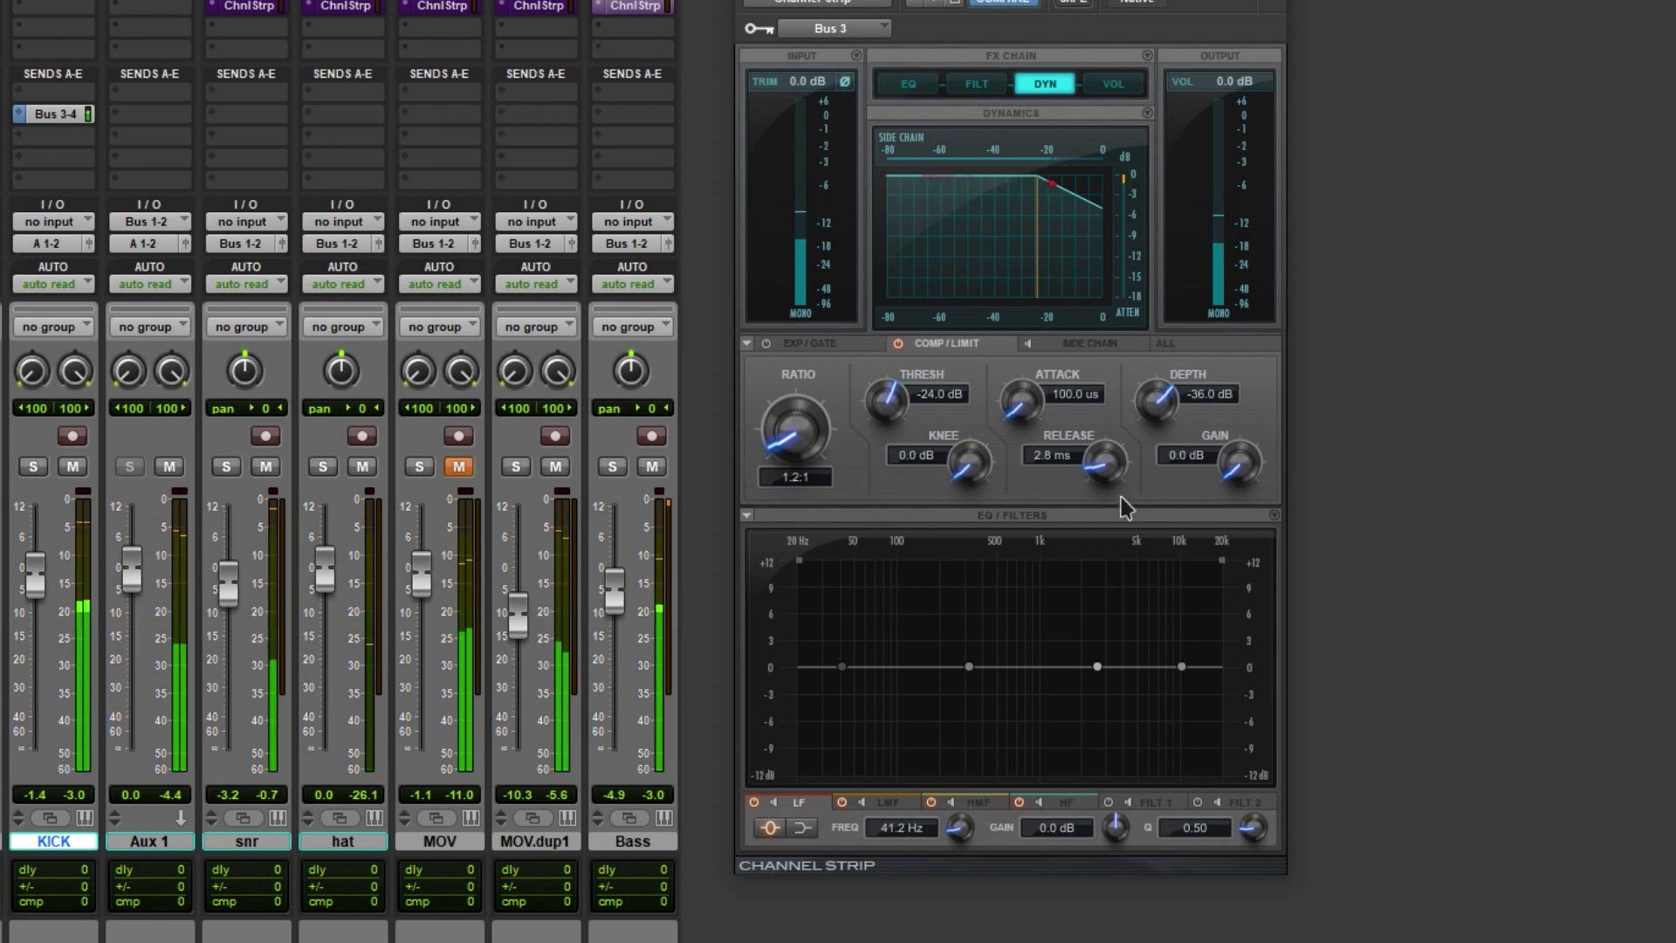
{"action": "left_click_drag", "start_coordinate": [798, 449], "coordinate": [790, 450]}
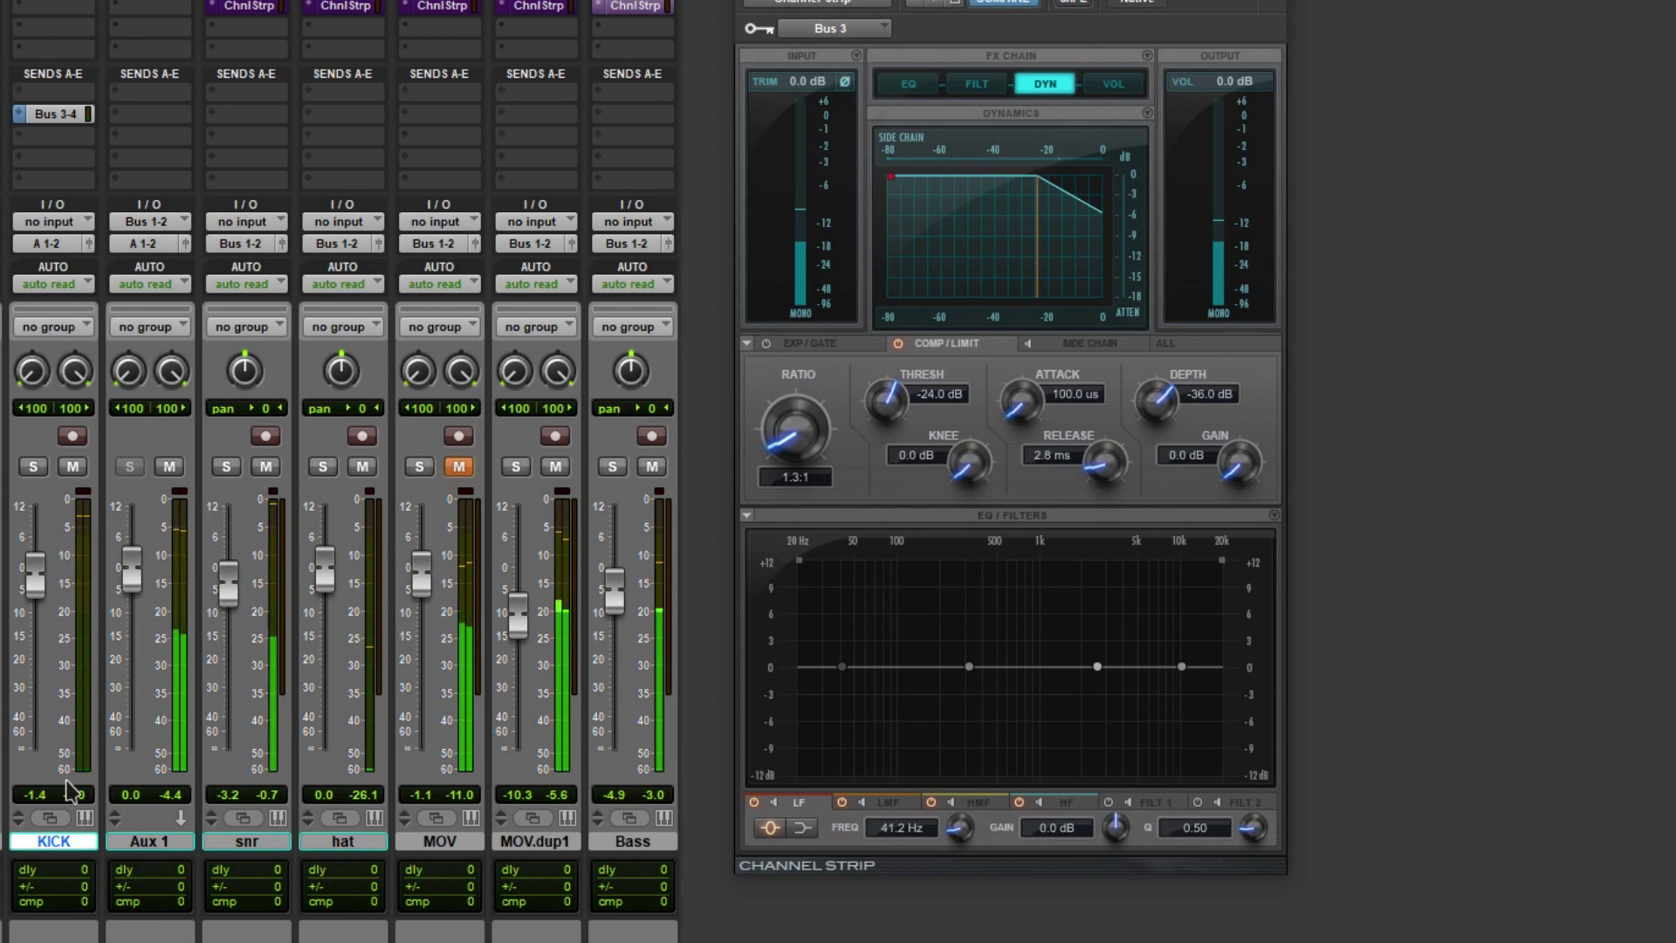
- Solo KICK and Bass to audition, raise the ratio to 1.4:1, then unsolo both
{"action": "key", "text": "shift+s"}
{"action": "left_click", "coordinate": [633, 840]}
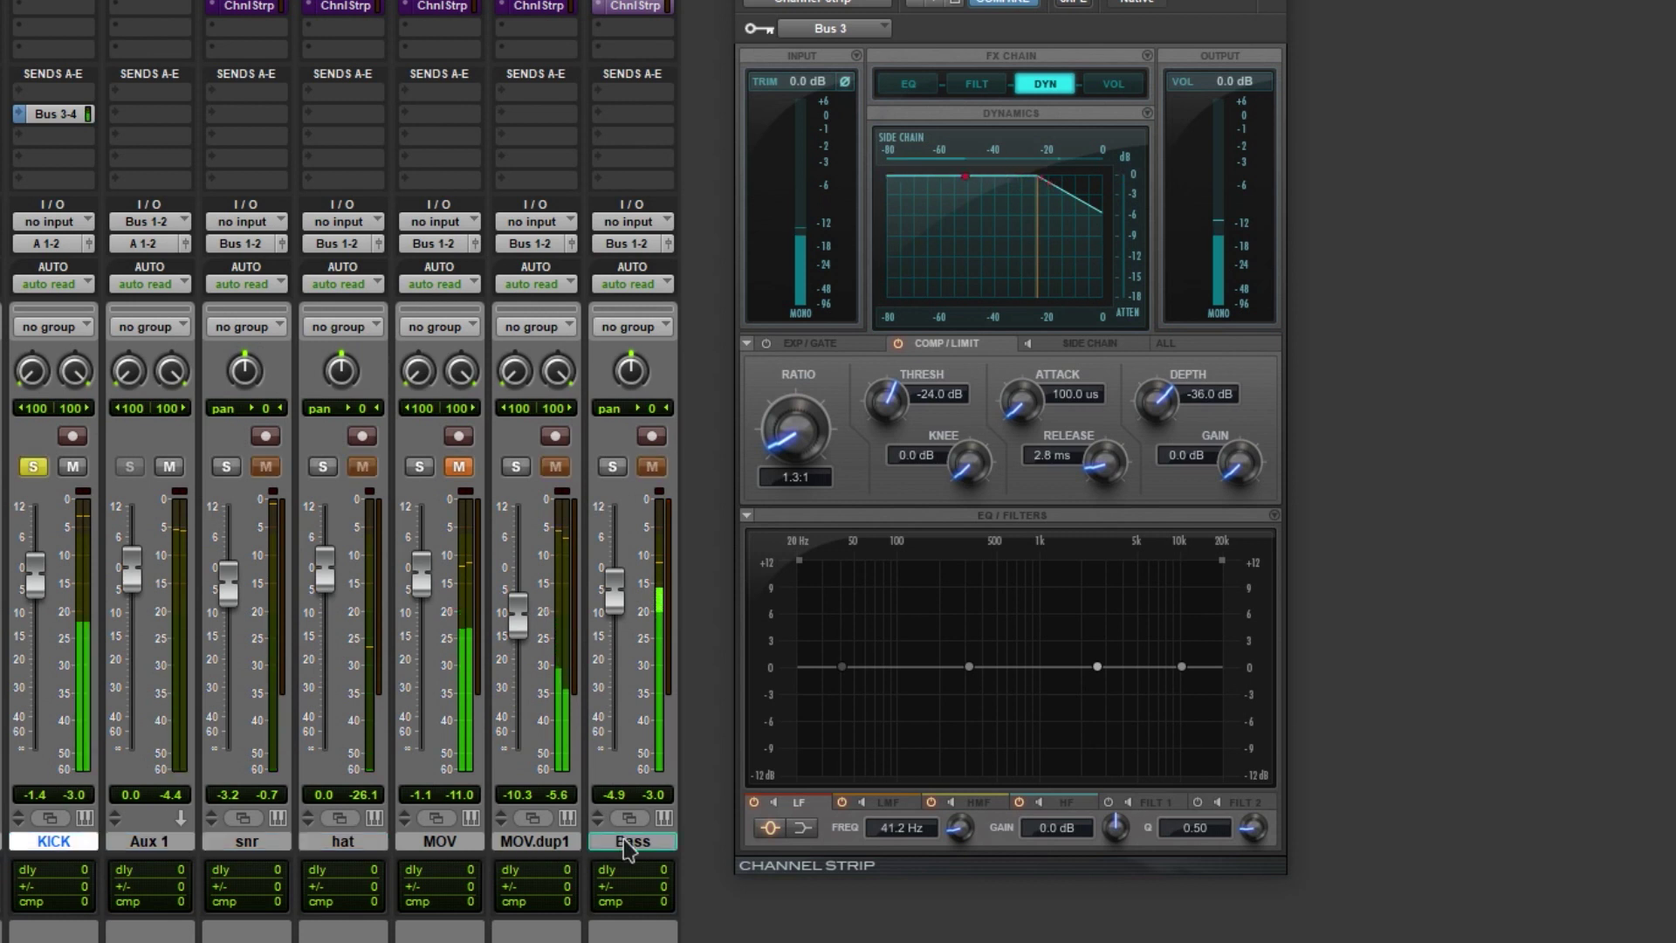
{"action": "key", "text": "shift+s"}
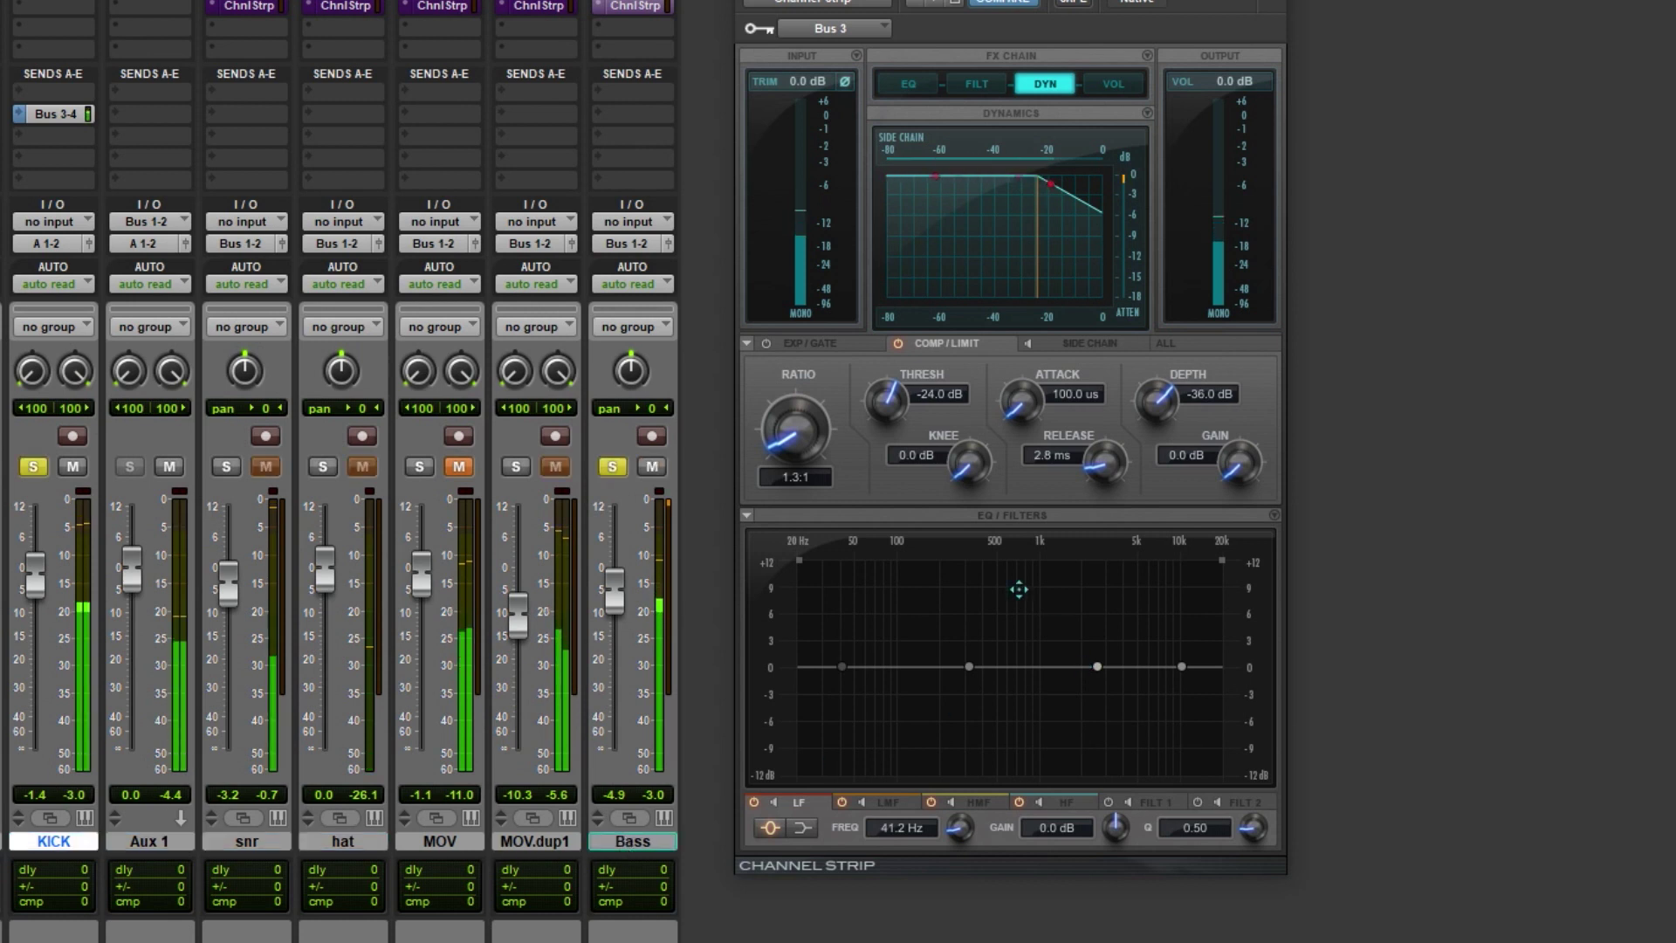
{"action": "left_click_drag", "start_coordinate": [799, 441], "coordinate": [799, 414]}
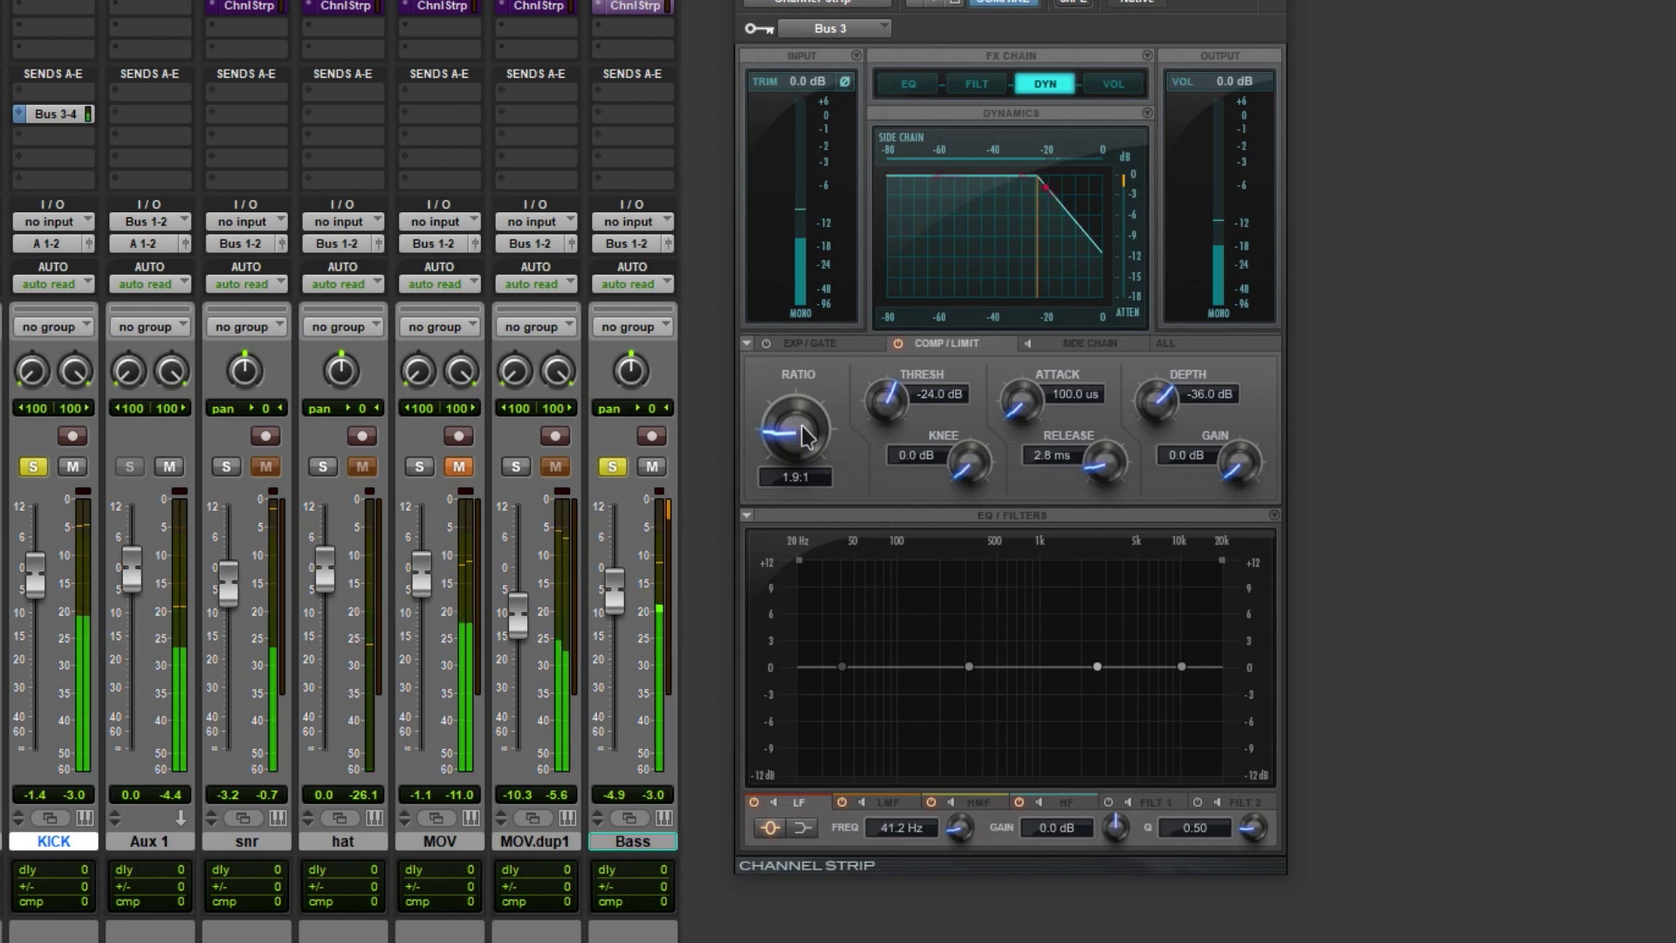
{"action": "left_click", "coordinate": [612, 466]}
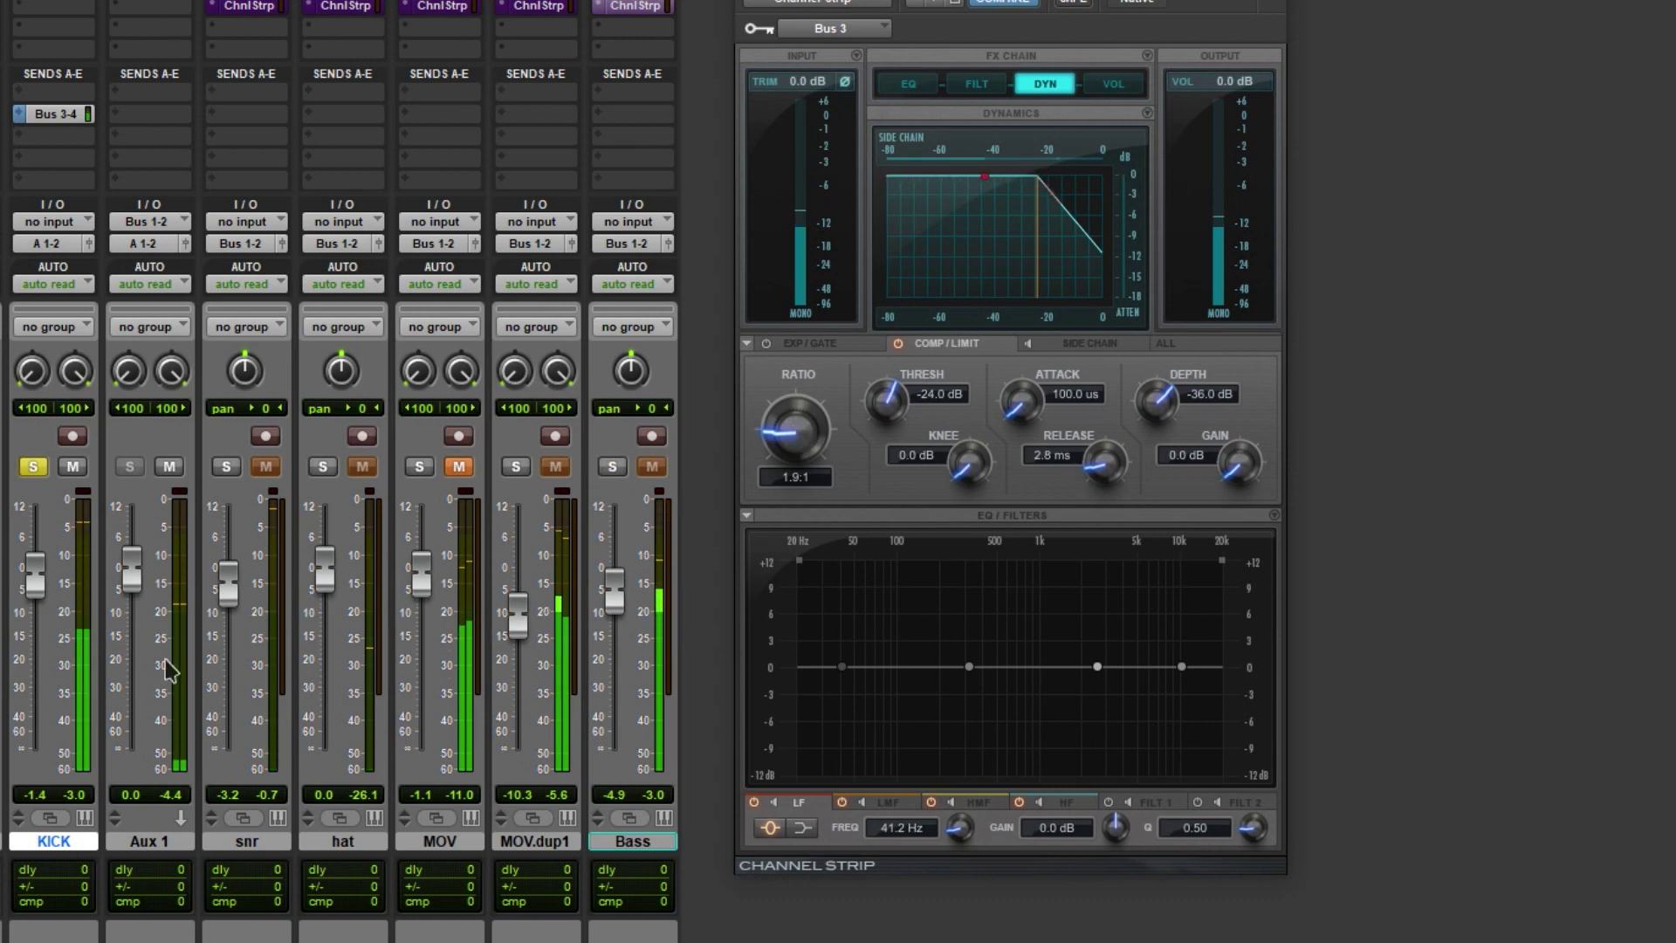
{"action": "key", "text": "shift+s"}
- Select Aux 1, snr and hat, then view the ALL, EXP/GATE and COMP/LIMIT dynamics pages, ending on ALL
{"action": "left_click_drag", "start_coordinate": [54, 841], "coordinate": [342, 841]}
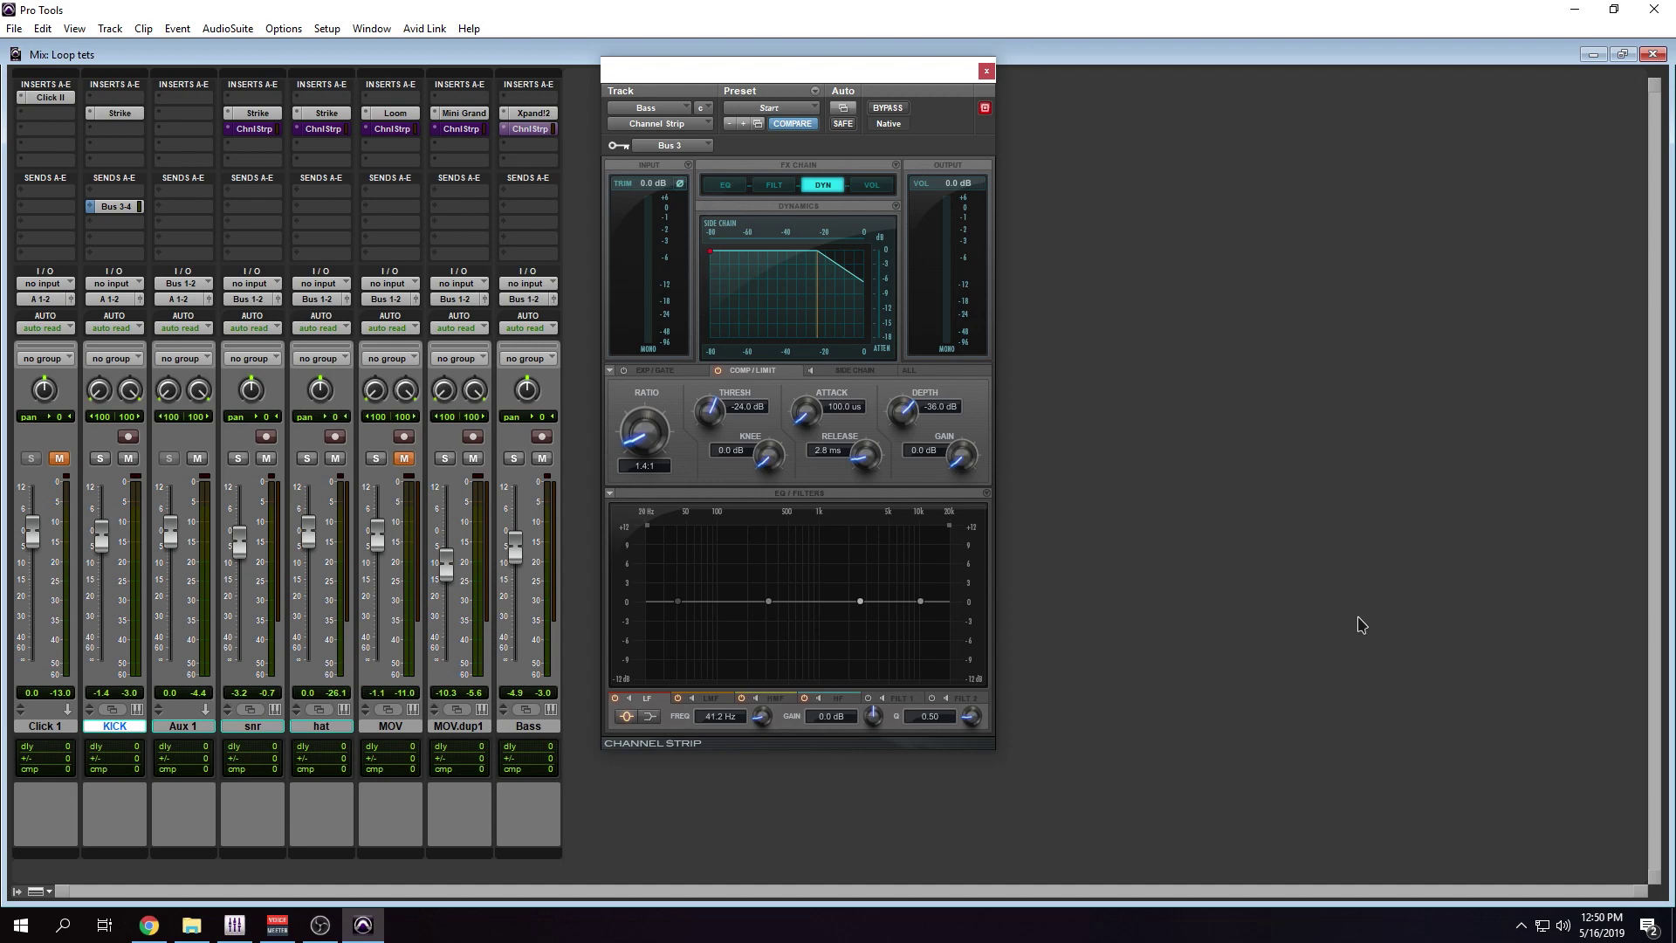
{"action": "left_click", "coordinate": [927, 369]}
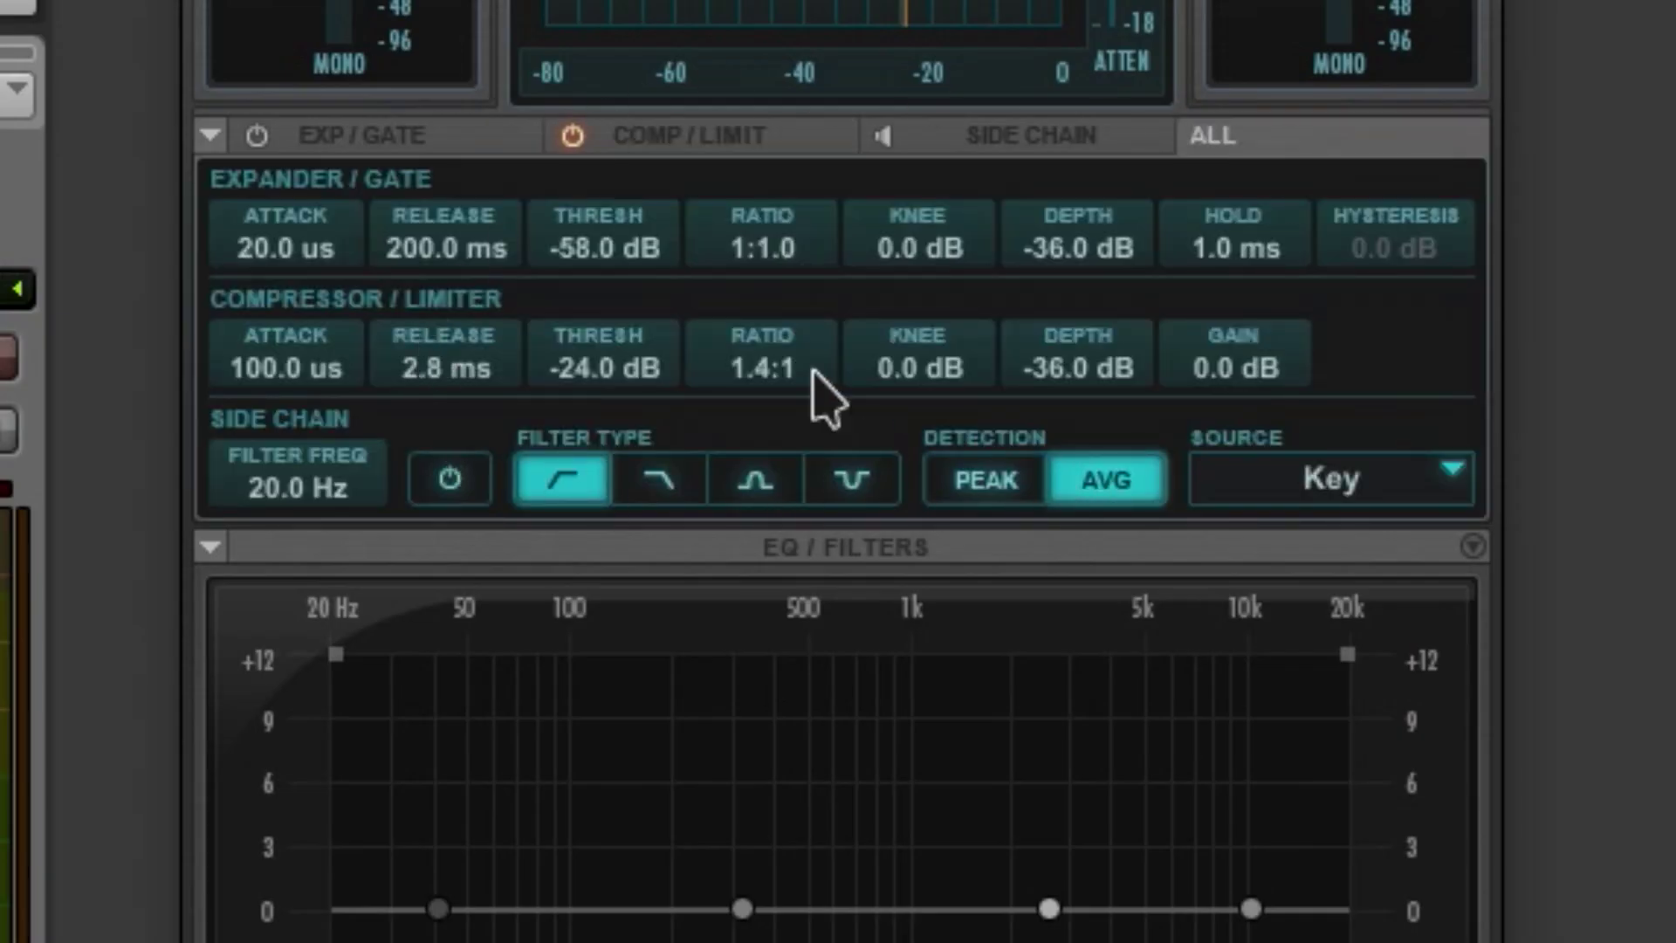
{"action": "left_click", "coordinate": [364, 140]}
{"action": "left_click", "coordinate": [673, 140]}
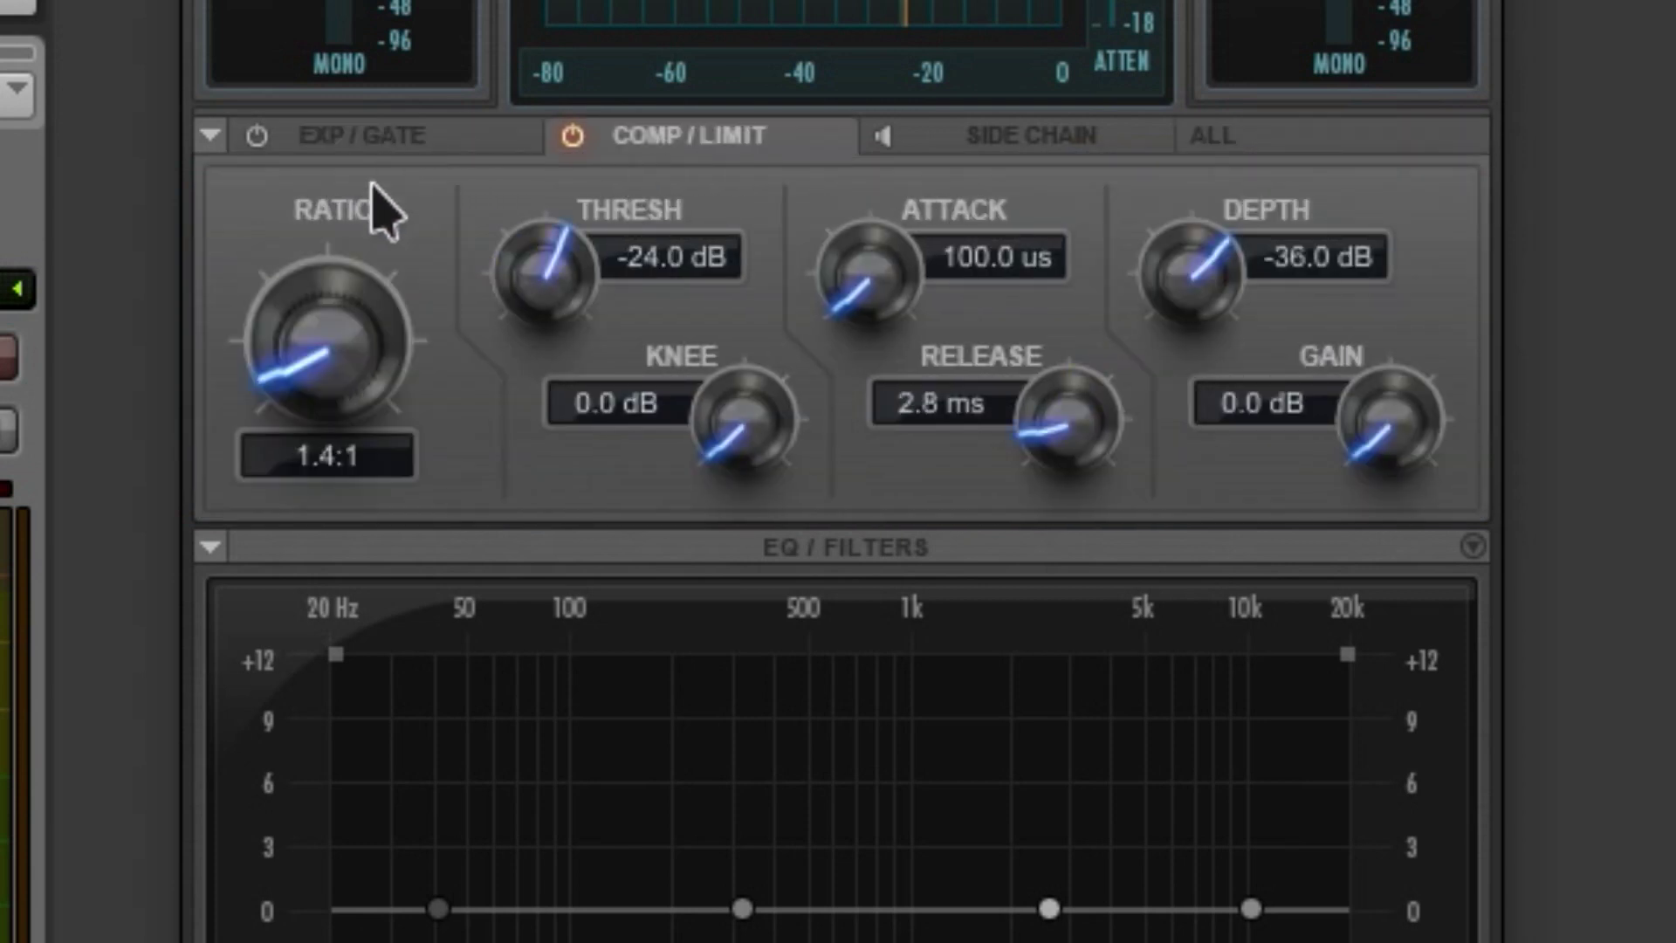
{"action": "left_click", "coordinate": [1331, 140]}
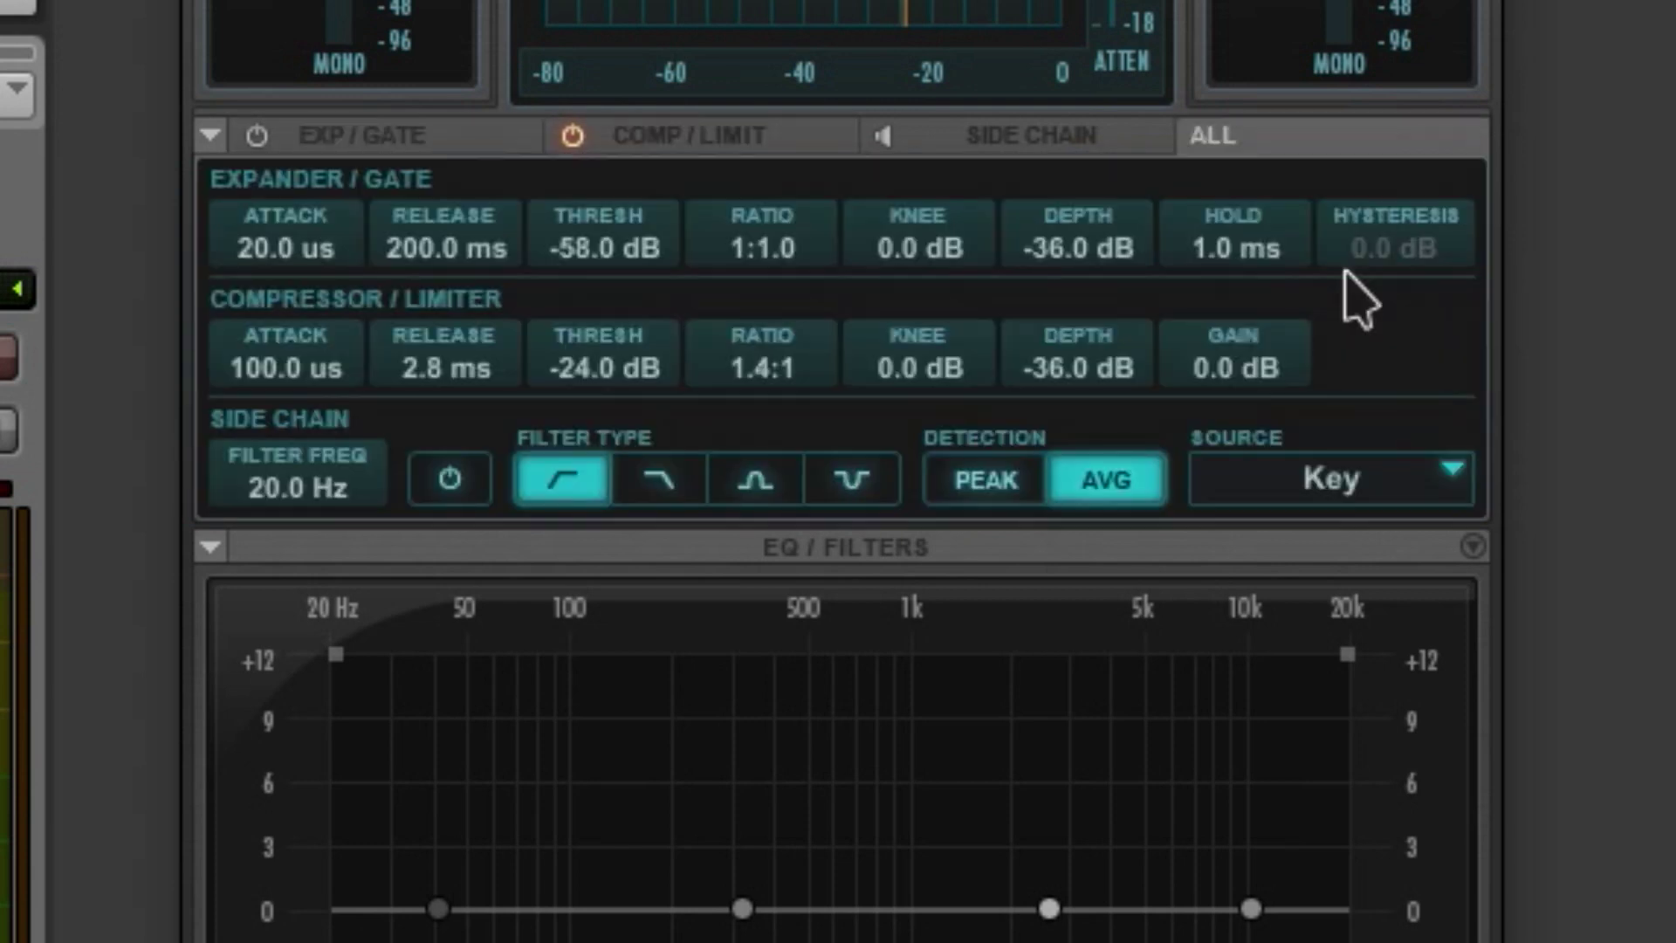